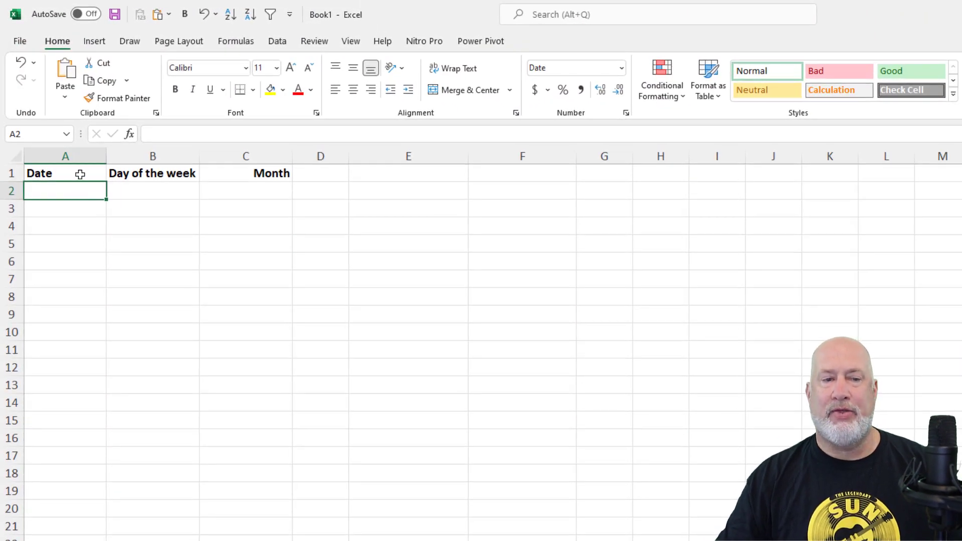
# Confirm the Date, Day of the week and Month headers in A1:C1 are bold
pyautogui.click(81, 173)
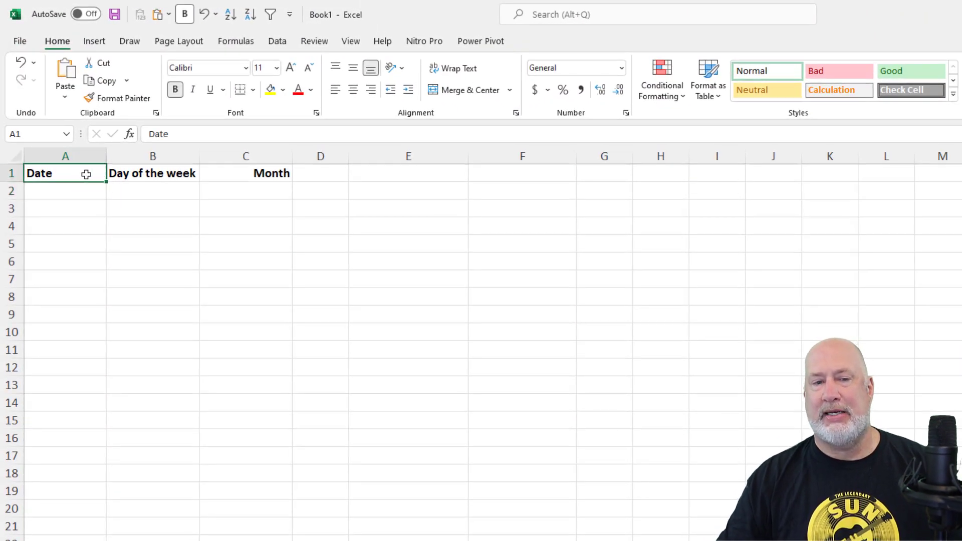
pyautogui.click(131, 174)
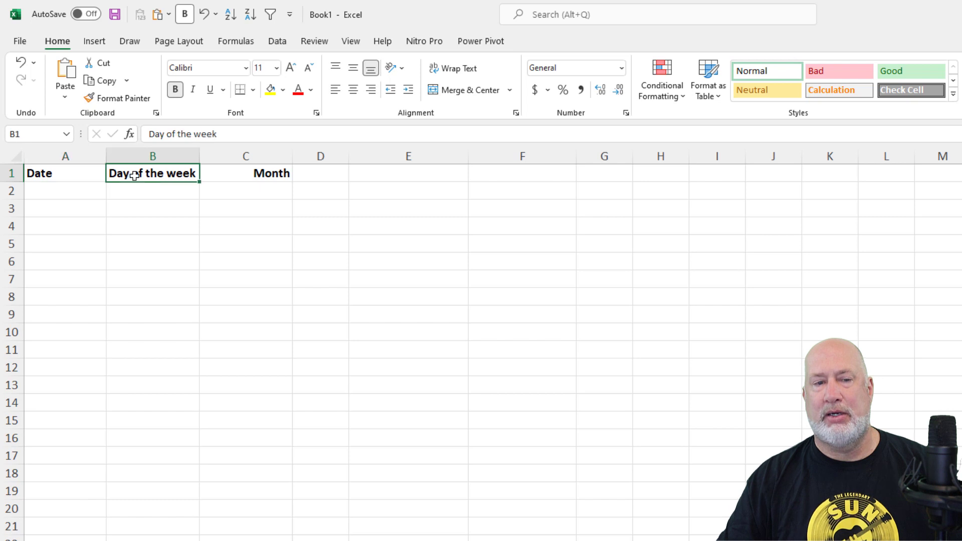
pyautogui.click(247, 173)
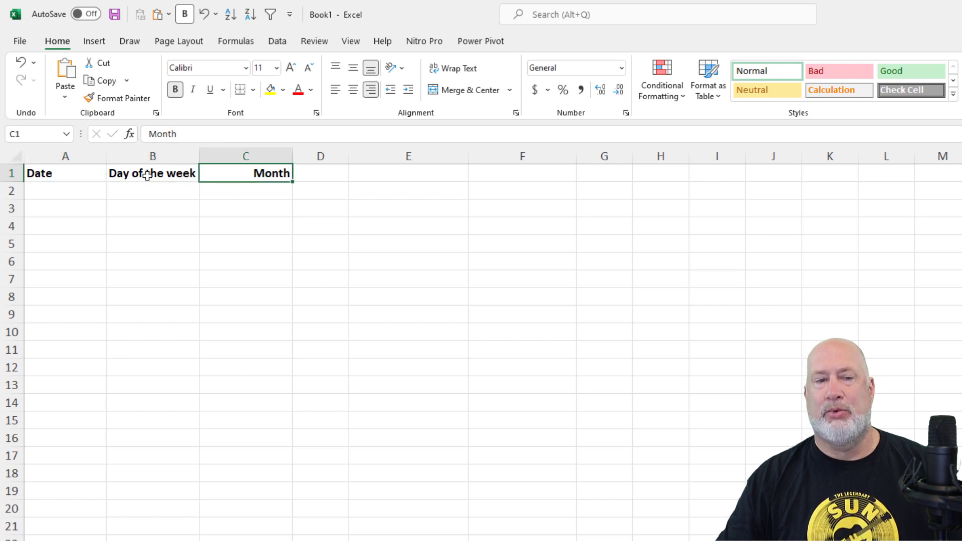
pyautogui.moveTo(80, 172); pyautogui.dragTo(215, 167)
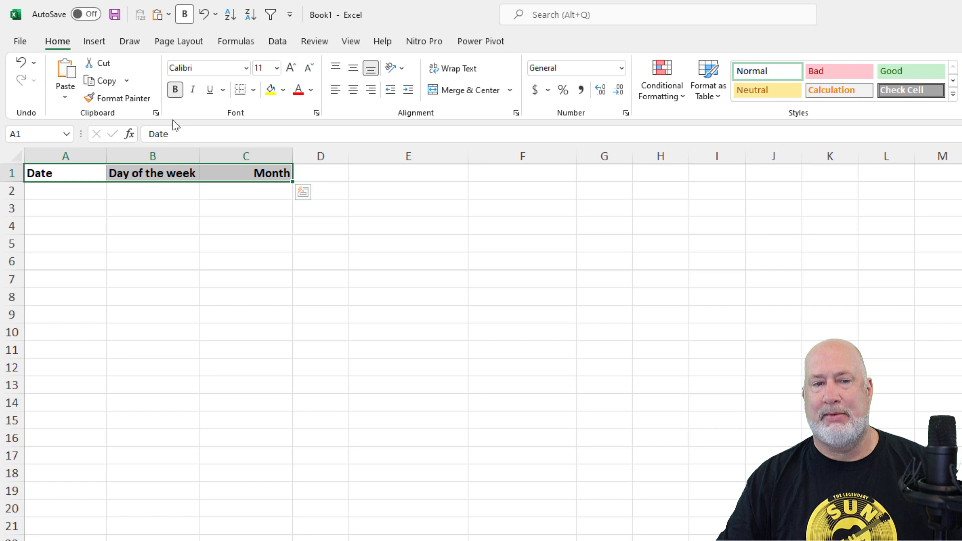
pyautogui.click(175, 92)
pyautogui.click(176, 91)
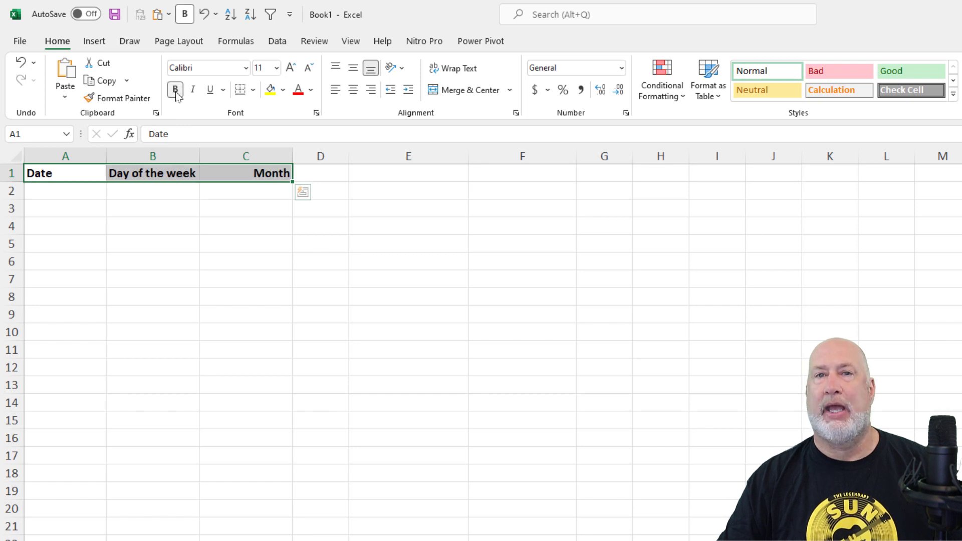
pyautogui.click(176, 91)
pyautogui.click(175, 92)
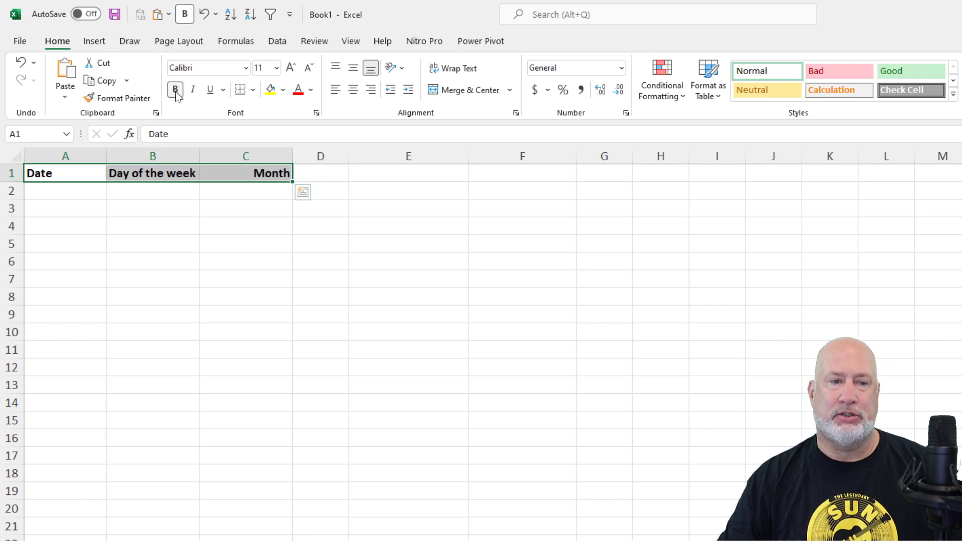
# Enter the starting date 1/1/24 in cell A2
pyautogui.click(78, 191)
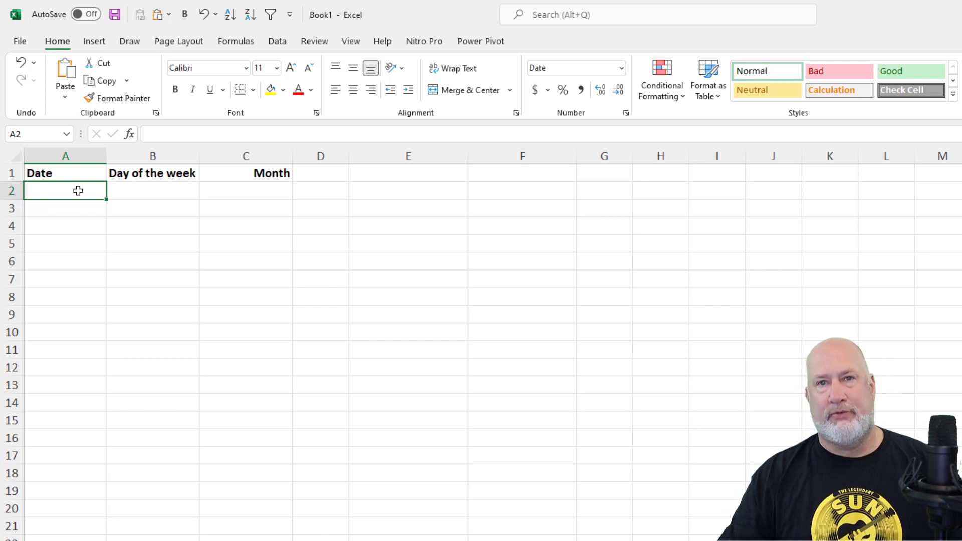
pyautogui.write('1/1')
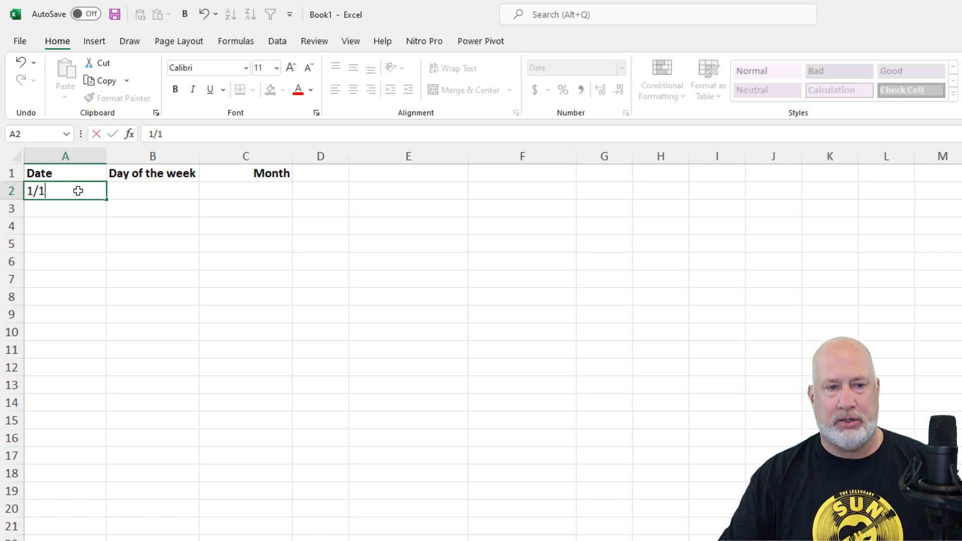
pyautogui.write('/24')
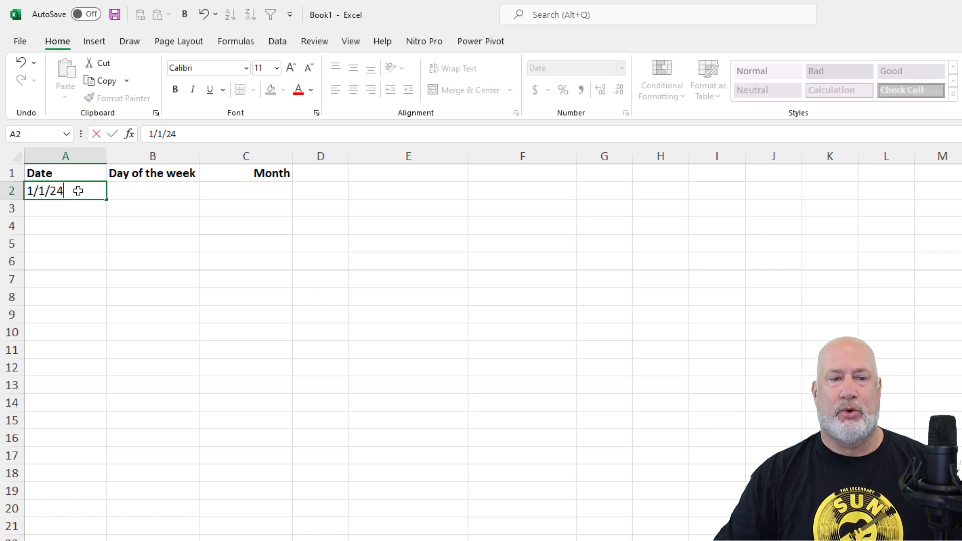
pyautogui.press('Return')
pyautogui.click(78, 191)
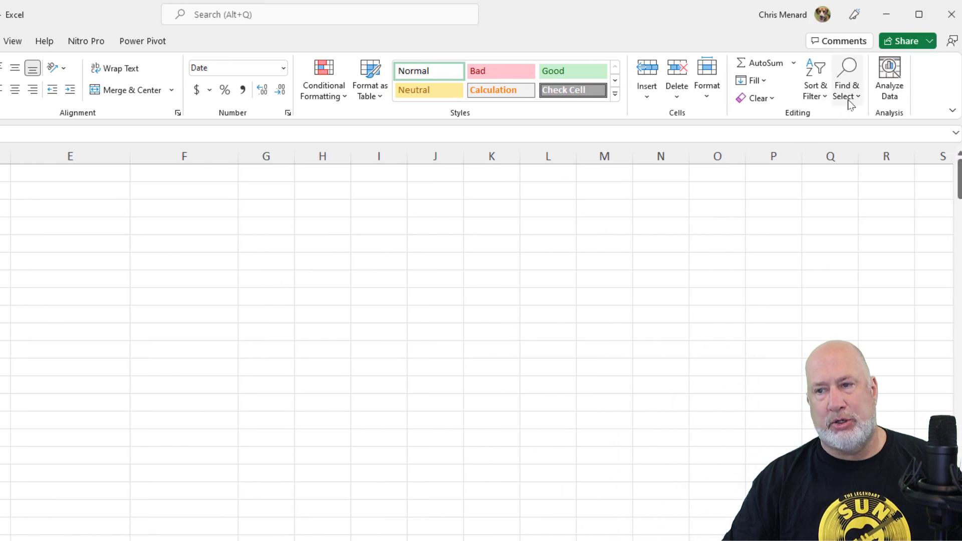
# Use Go To with reference A367 to extend the selection from A2 down to A367
pyautogui.click(850, 102)
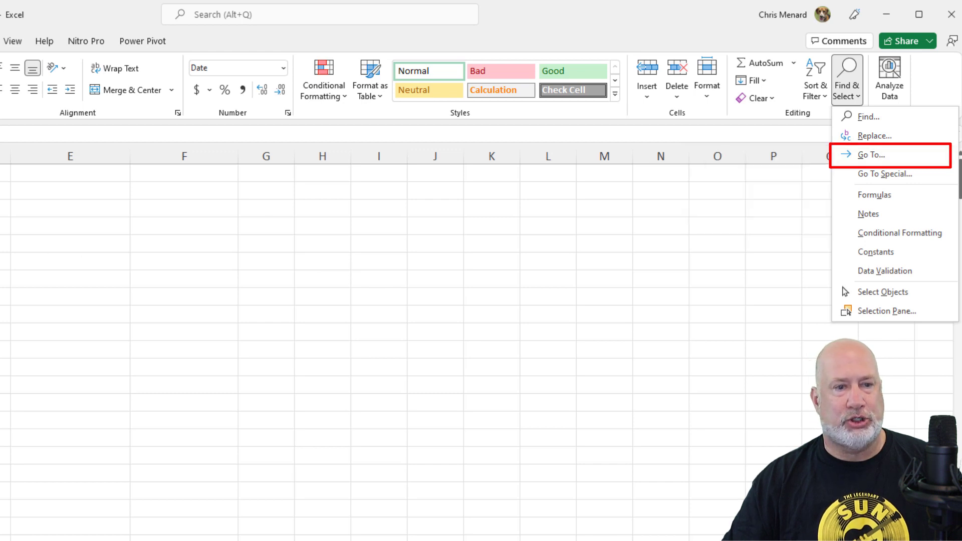
pyautogui.press('Escape')
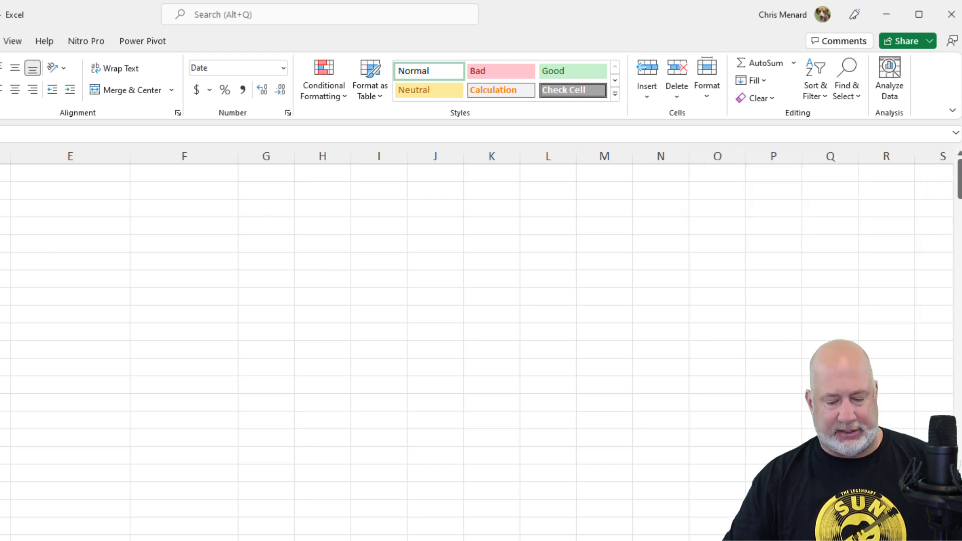
pyautogui.hotkey('ctrl', 'g')
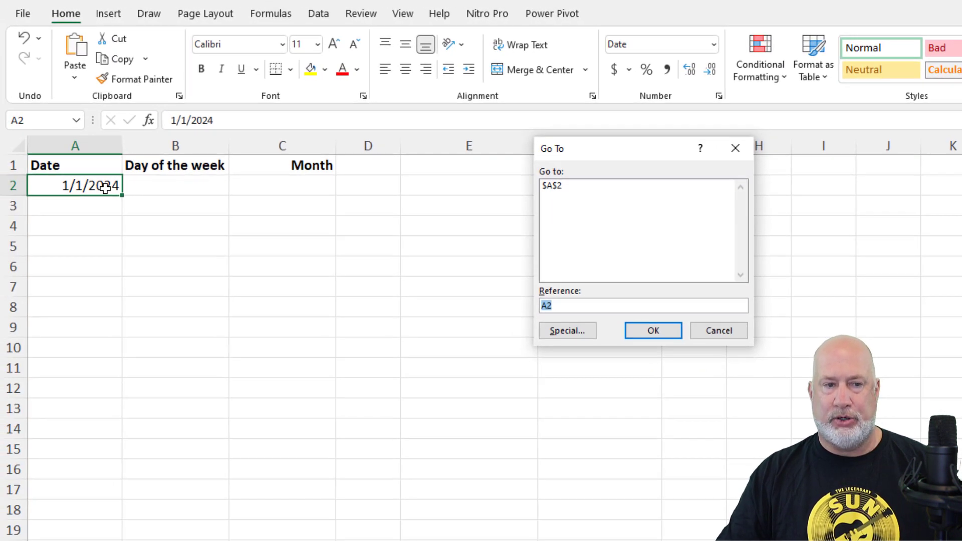
pyautogui.write('a367')
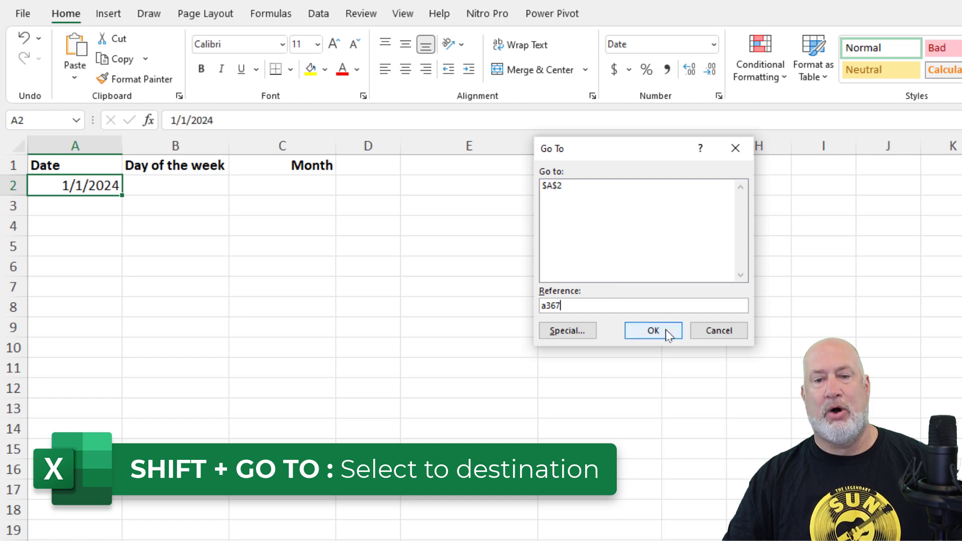
pyautogui.keyDown('shift'); pyautogui.click(653, 331); pyautogui.keyUp('shift')
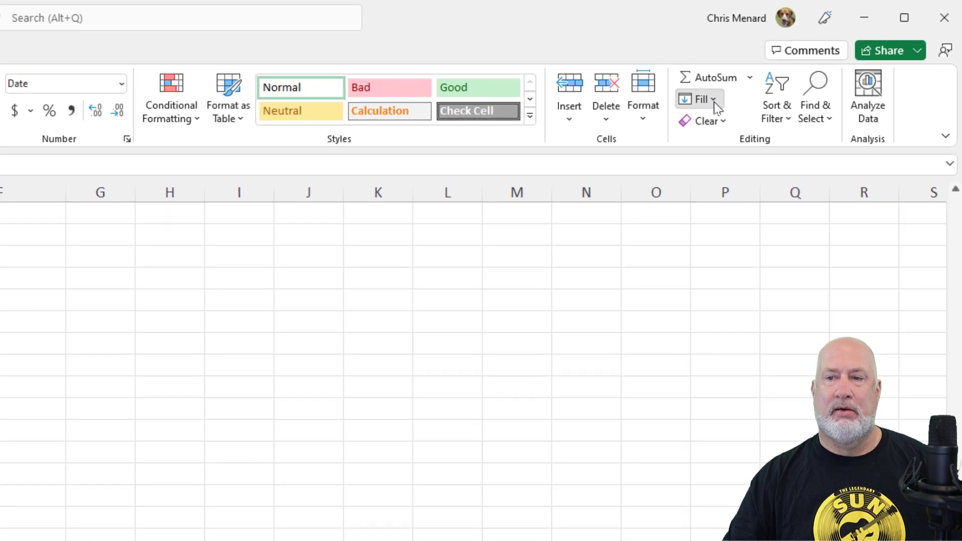
# Fill the selected range with a daily date series in columns, step 1
pyautogui.click(813, 60)
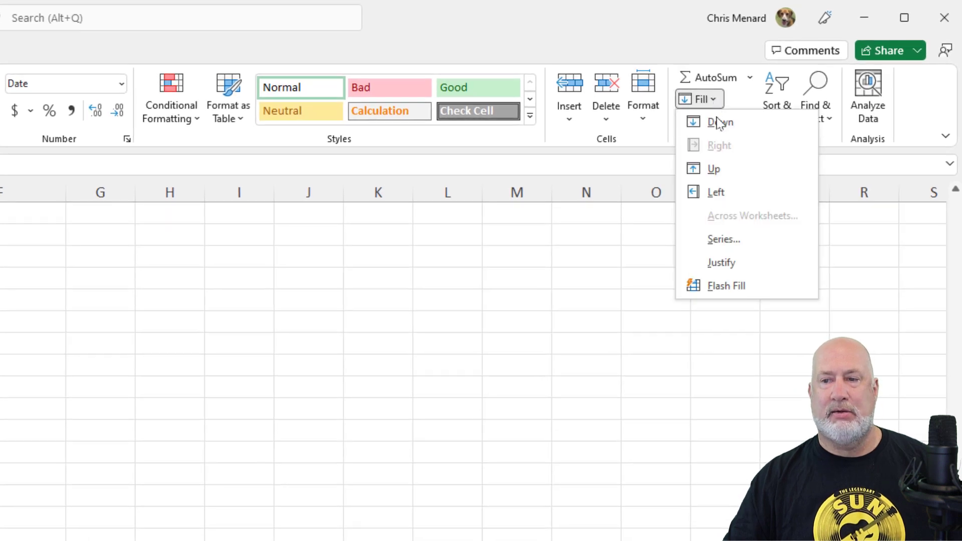
pyautogui.press('Return')
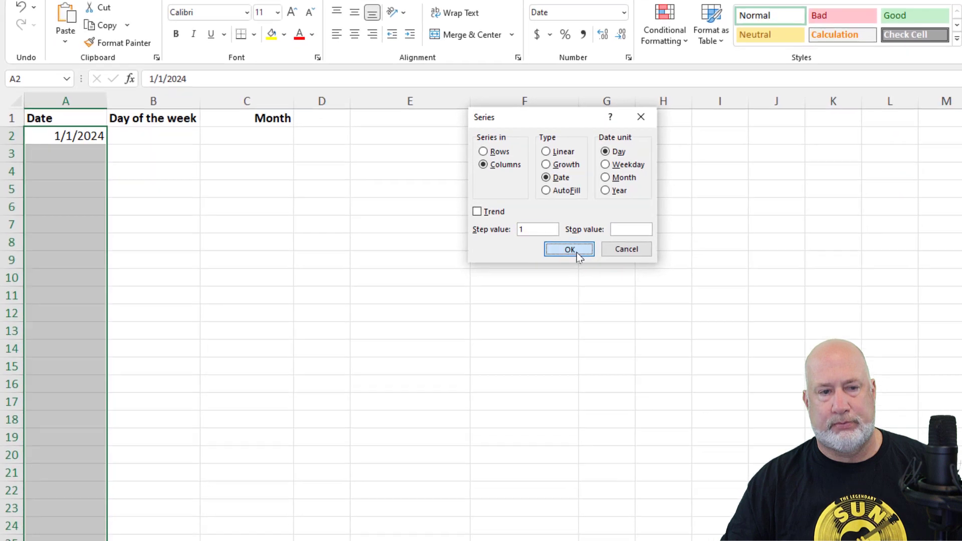
pyautogui.click(599, 290)
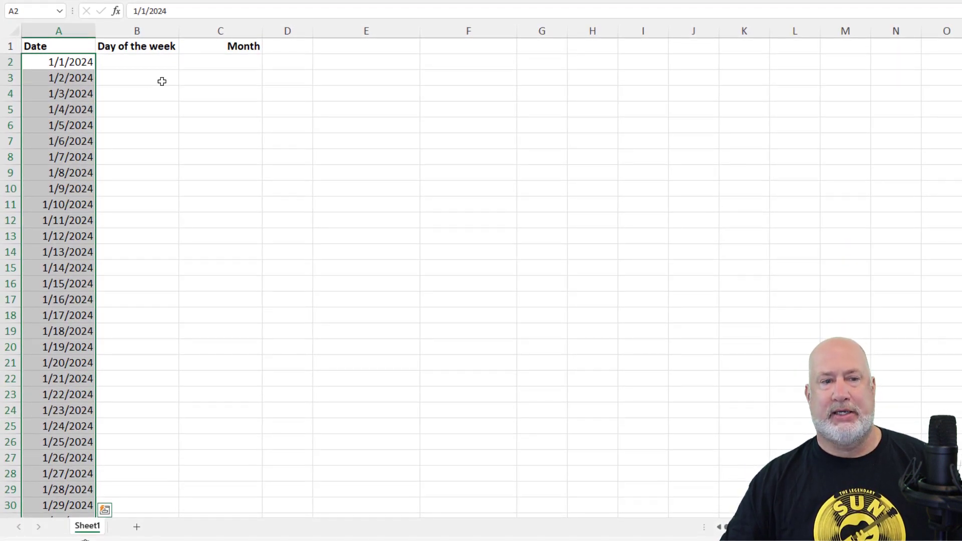
pyautogui.click(61, 62)
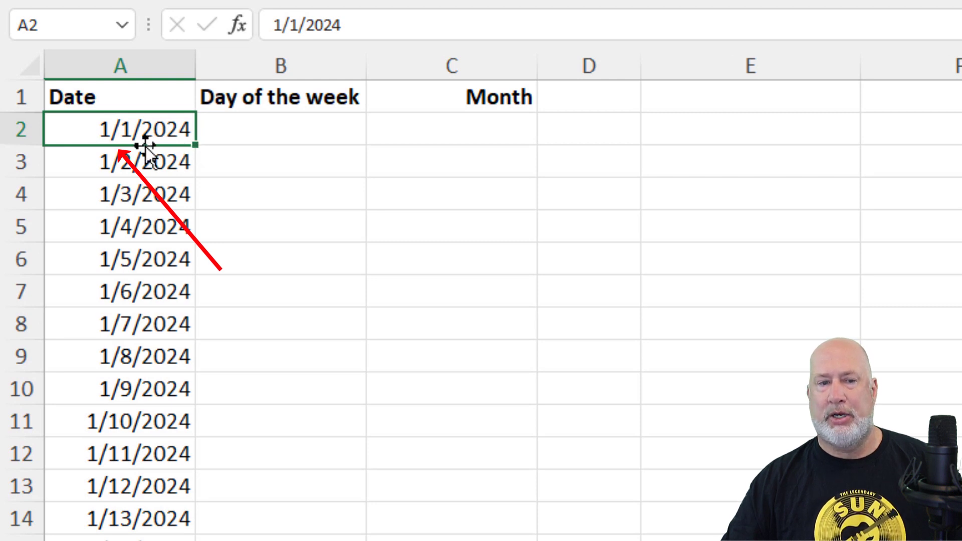
pyautogui.doubleClick(82, 144)
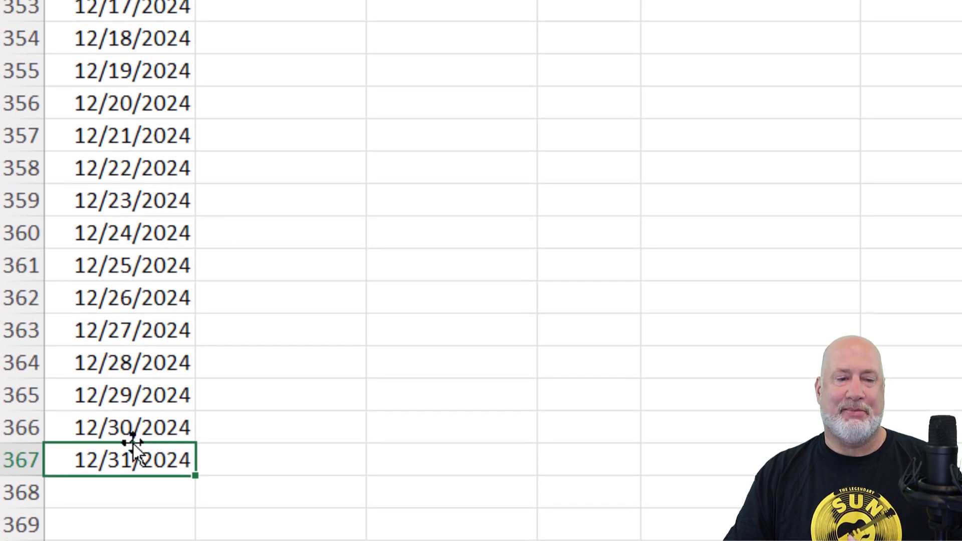
pyautogui.doubleClick(133, 433)
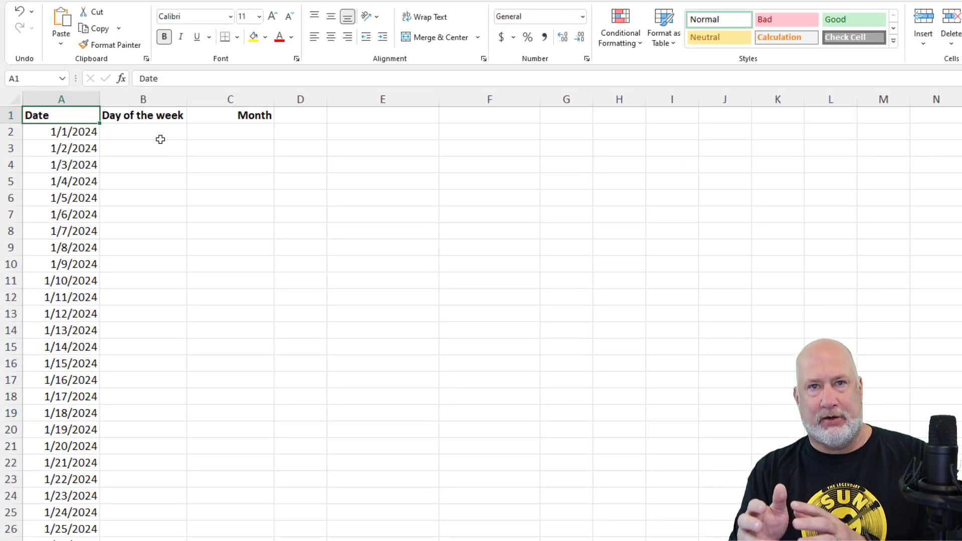
# Enter the formula =WEEKDAY(A2) in cell B2
pyautogui.click(149, 127)
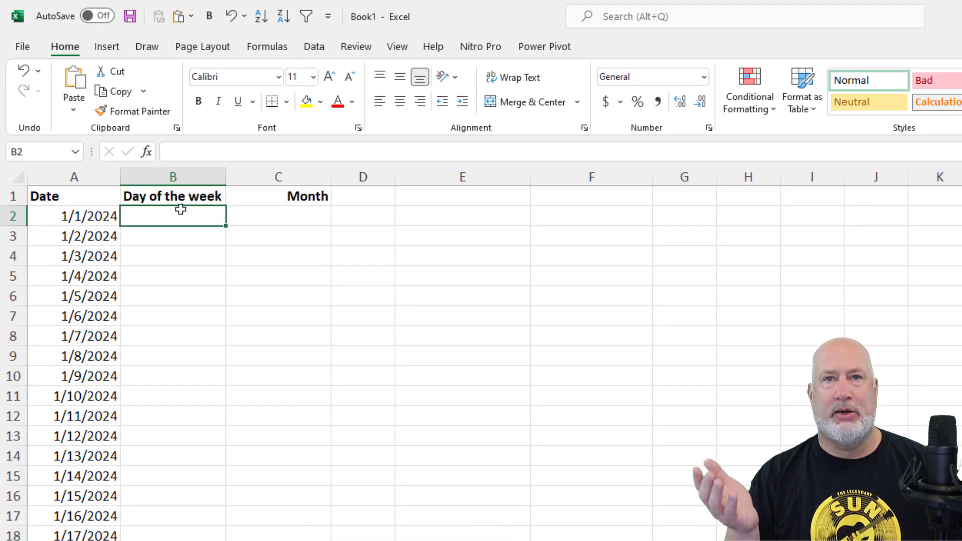
pyautogui.write('=w')
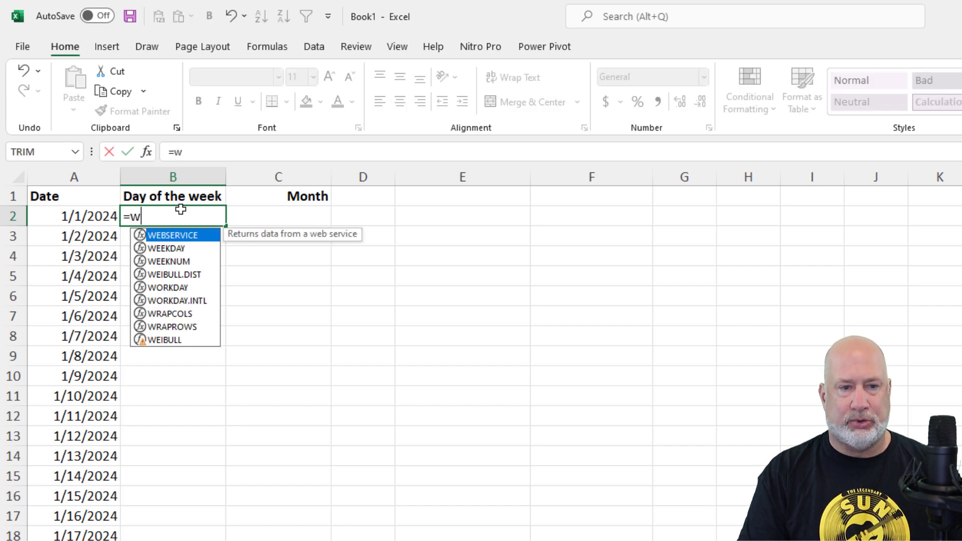
pyautogui.write('ee')
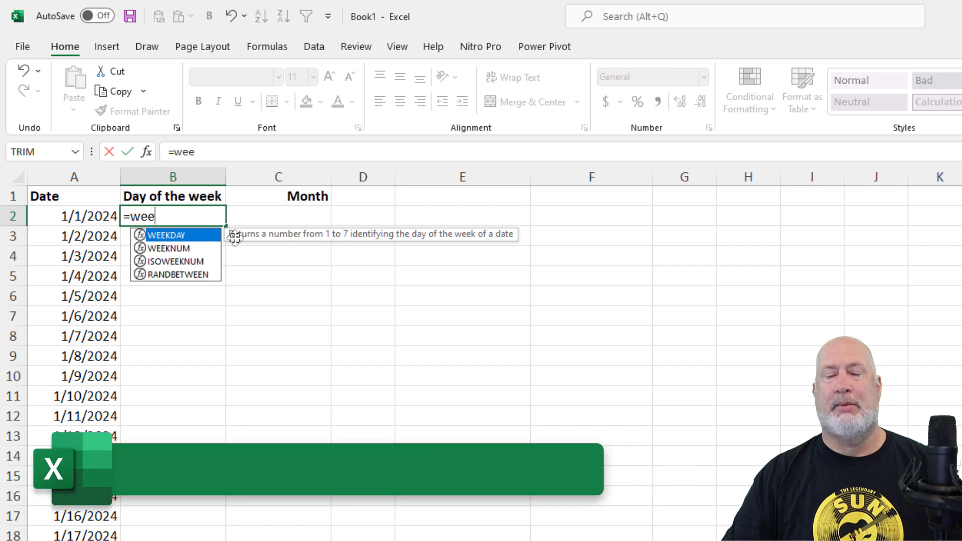
pyautogui.press('Tab')
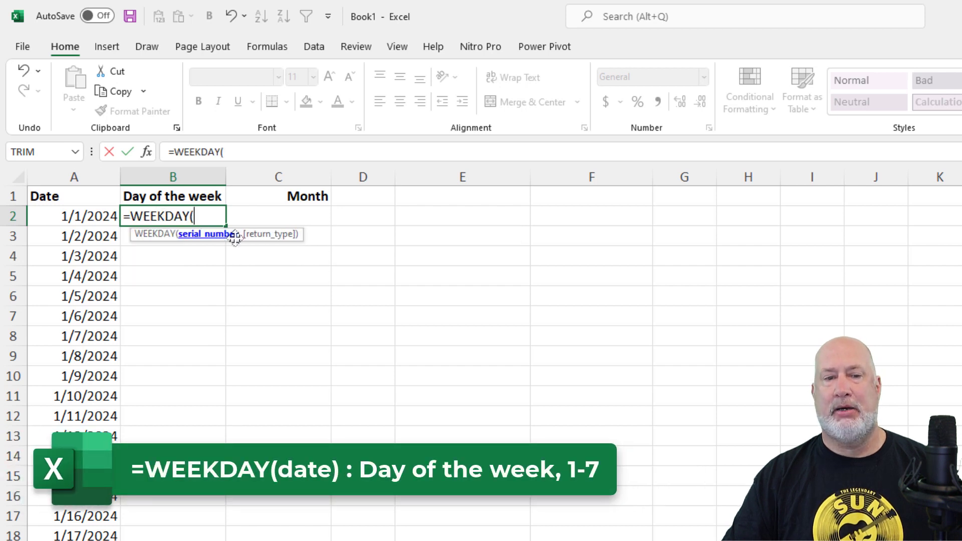
pyautogui.click(81, 216)
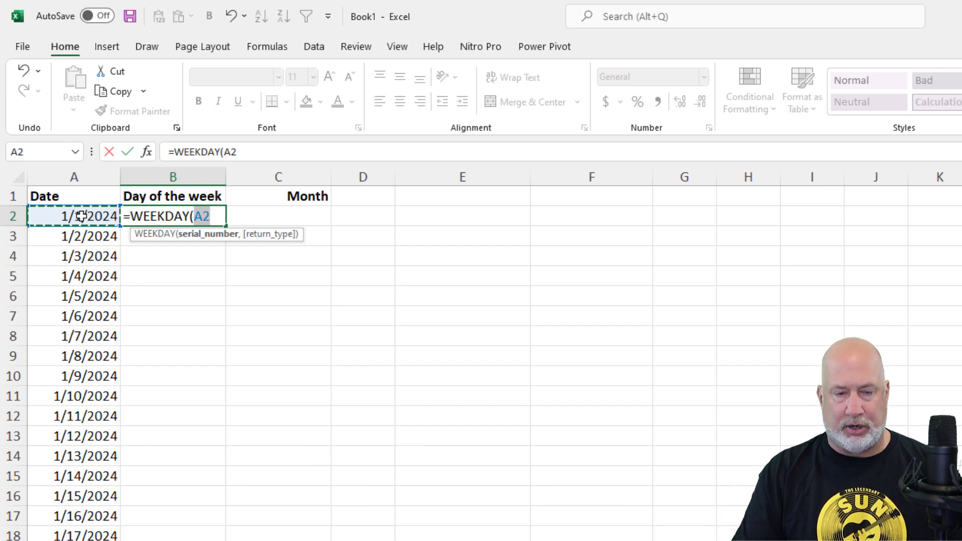
pyautogui.press('Return')
# Copy the WEEKDAY formula down to B13 and confirm 1/7/2024 returns 1
pyautogui.press('Up')
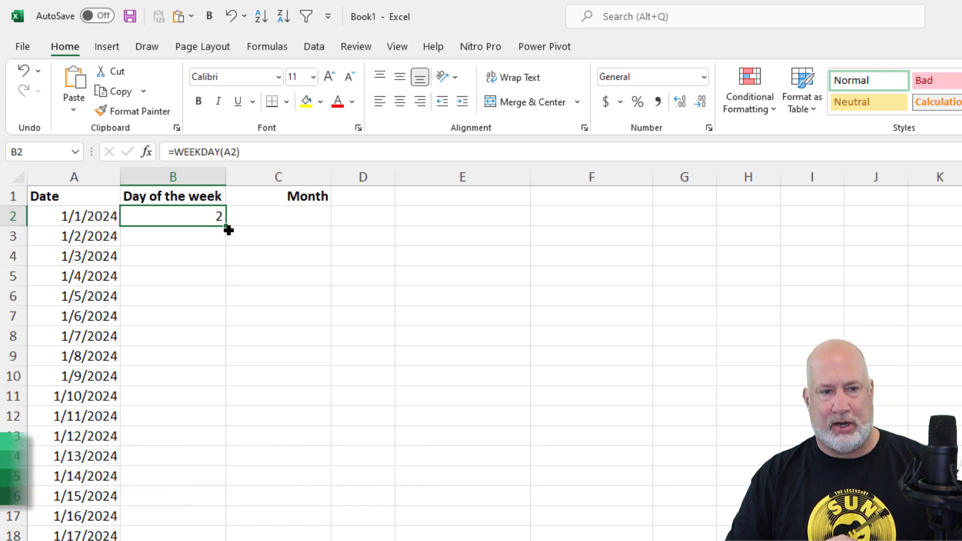
pyautogui.moveTo(229, 228); pyautogui.dragTo(230, 444)
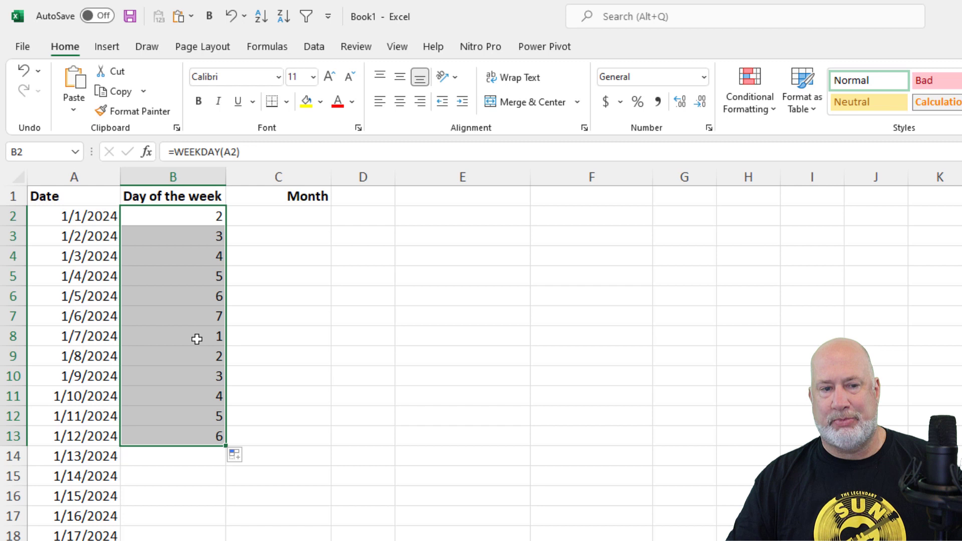
pyautogui.click(196, 336)
pyautogui.click(80, 344)
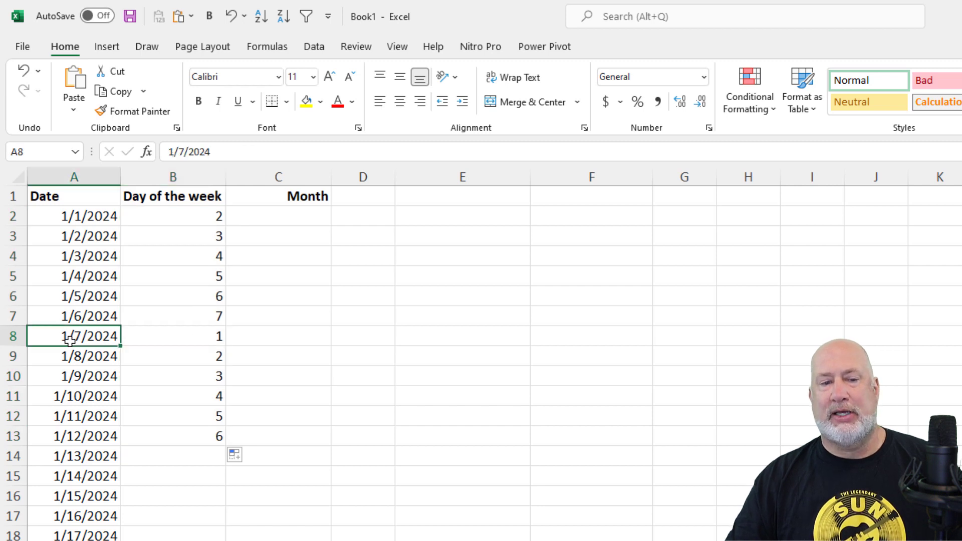
pyautogui.click(146, 337)
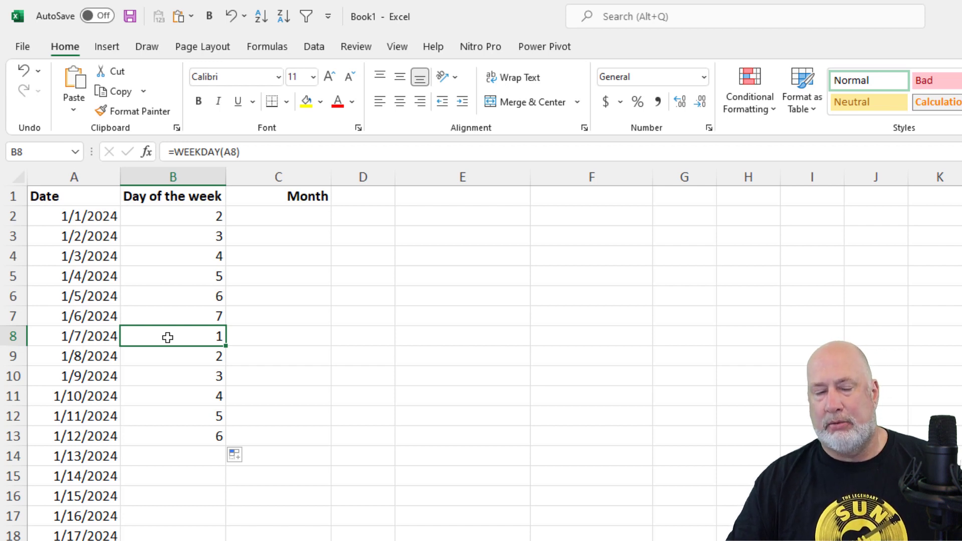
pyautogui.click(85, 219)
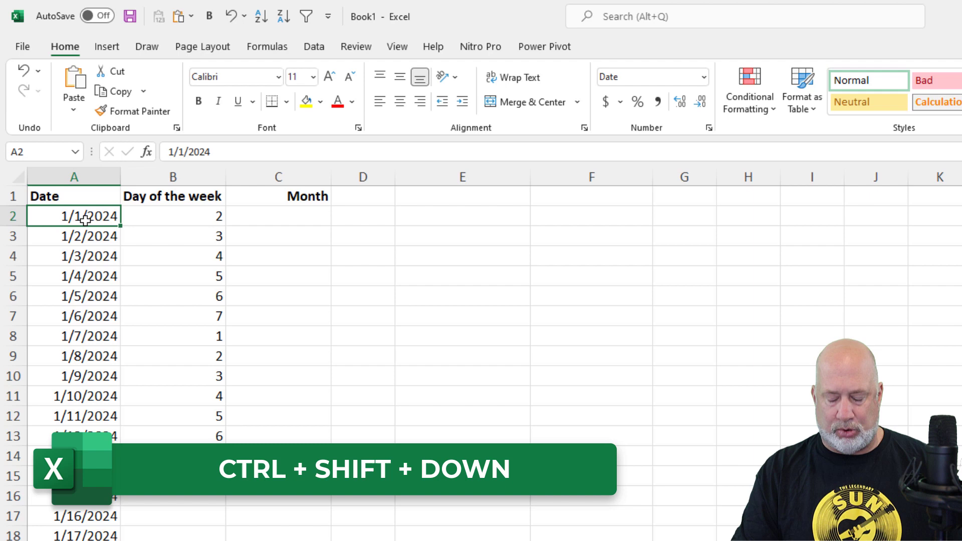
# Format the column A dates as Long Date and AutoFit the column width
pyautogui.hotkey('ctrl', 'shift', 'Down')
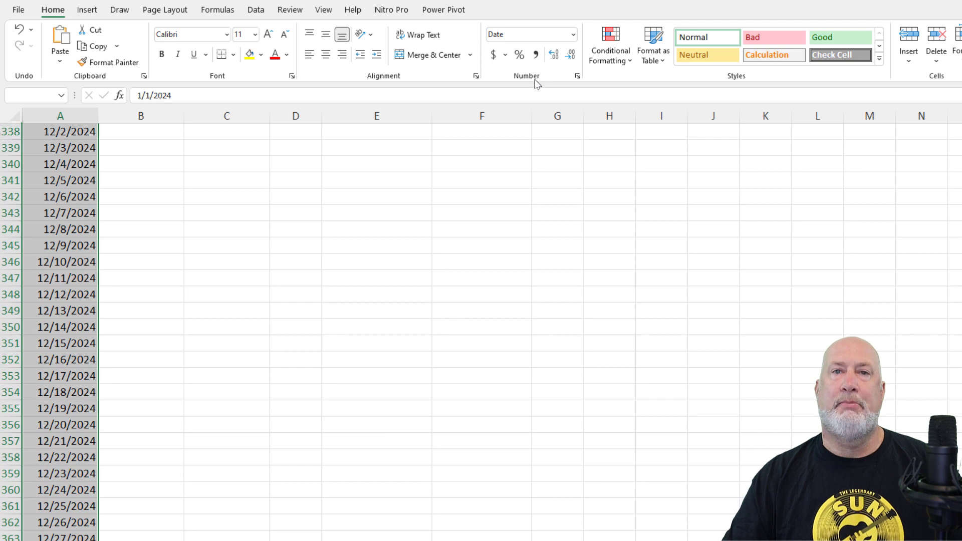
pyautogui.click(574, 35)
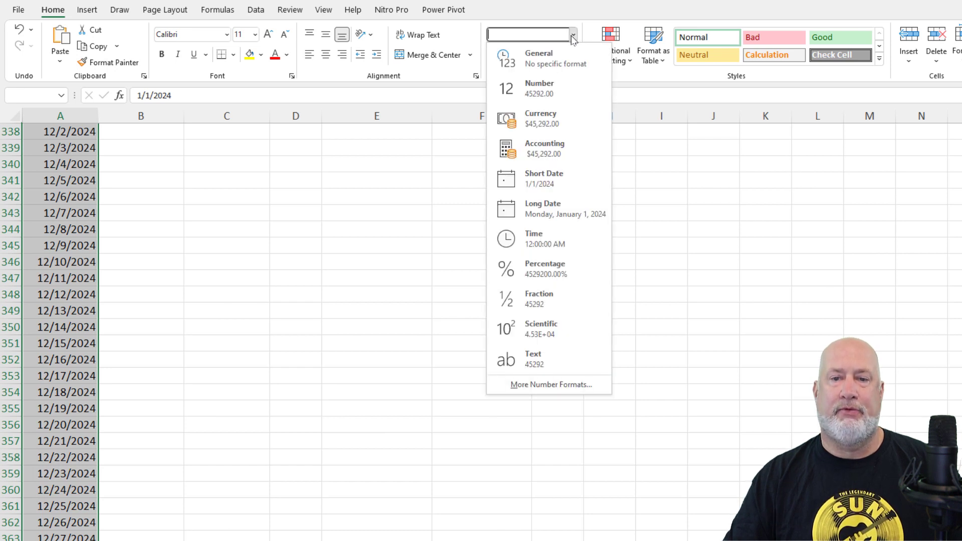
pyautogui.click(560, 210)
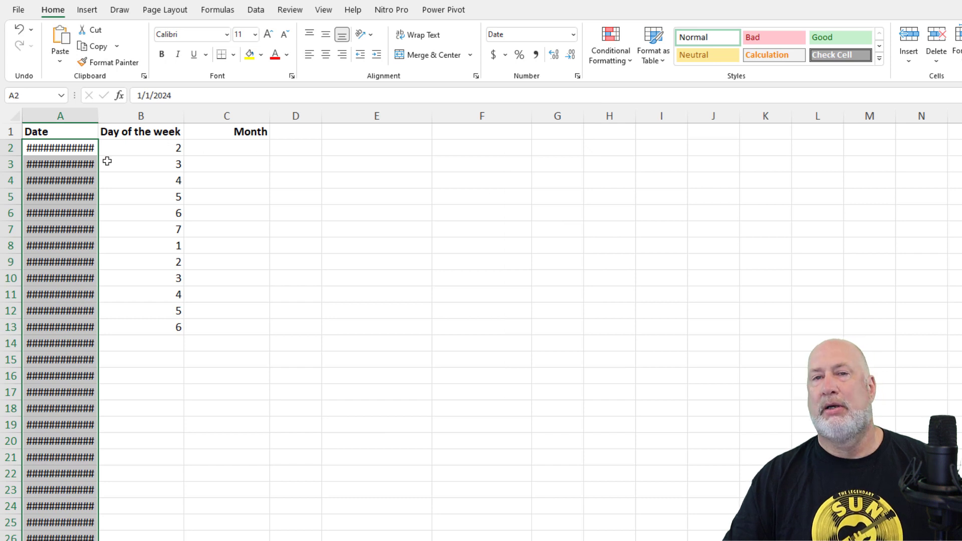
pyautogui.doubleClick(95, 116)
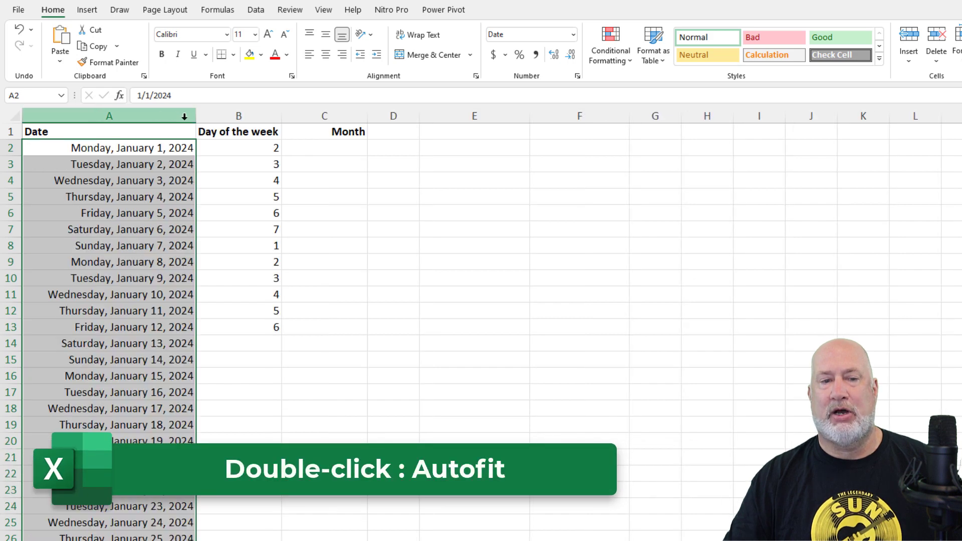
pyautogui.moveTo(196, 117); pyautogui.dragTo(109, 118)
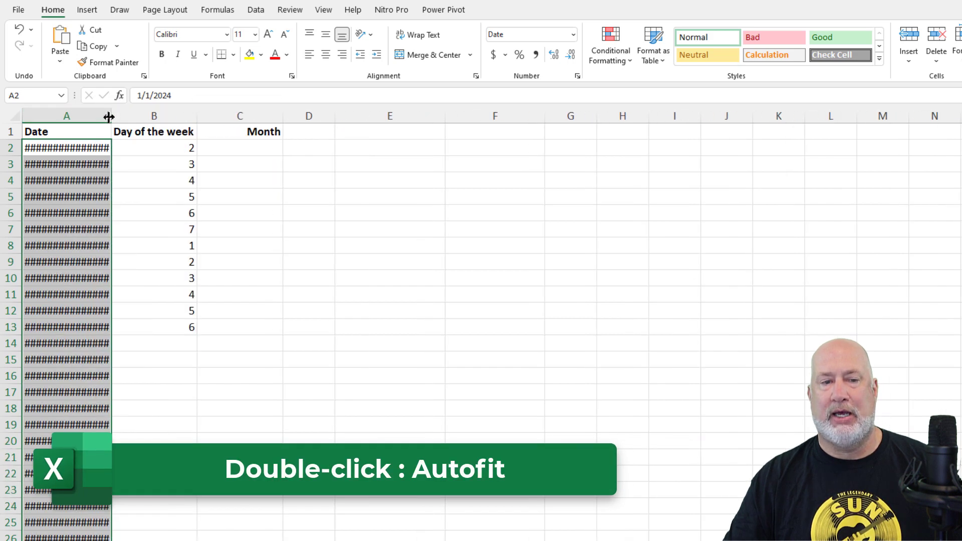
pyautogui.doubleClick(108, 116)
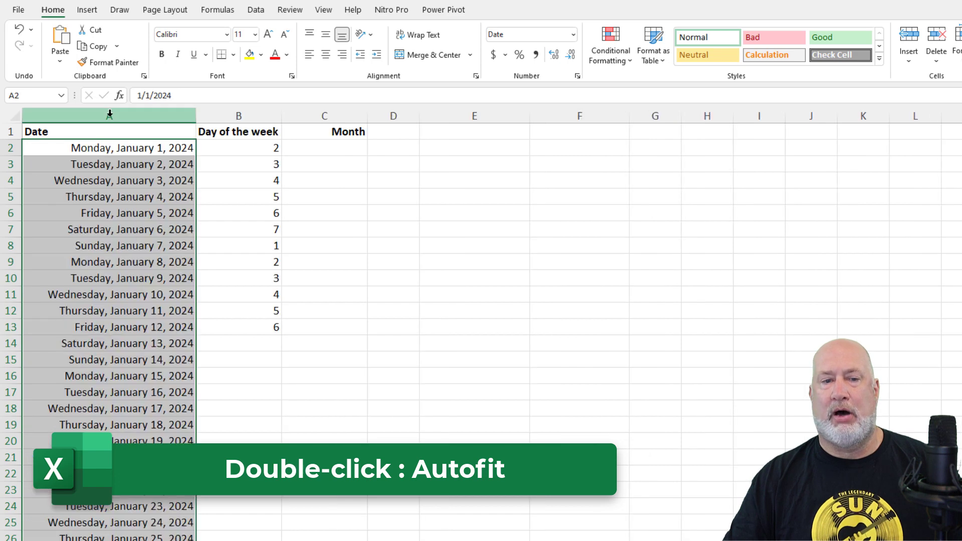
# Fill the WEEKDAY formula from B13 down alongside every date in column B
pyautogui.click(243, 152)
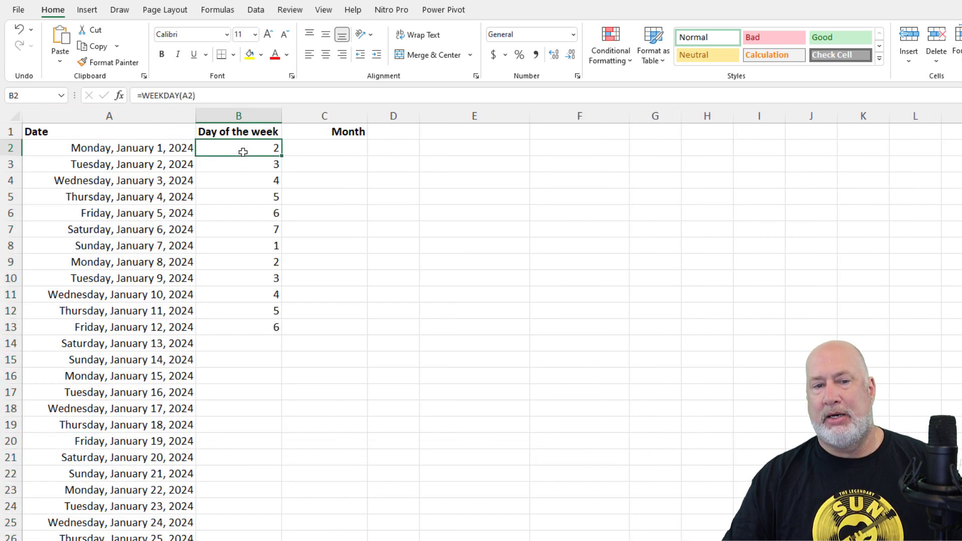
pyautogui.click(246, 166)
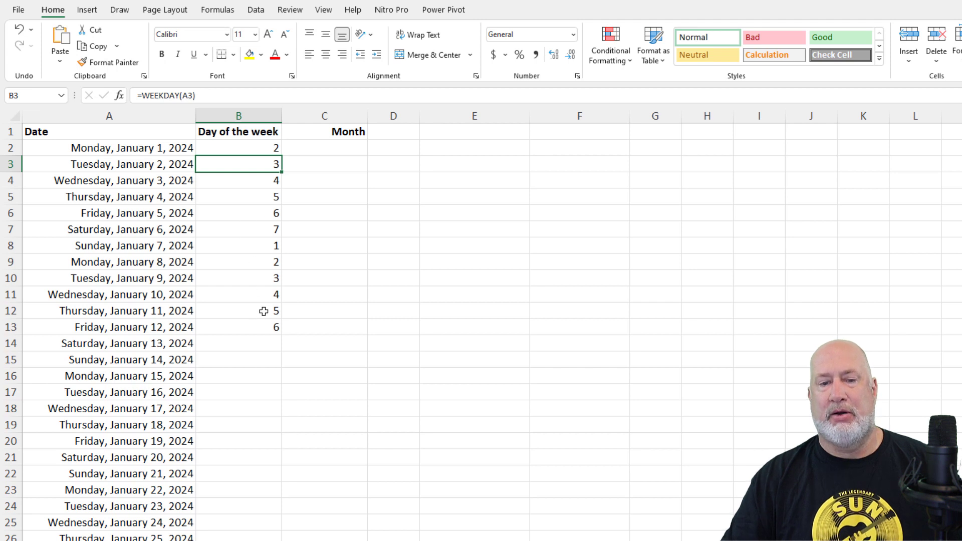
pyautogui.click(261, 327)
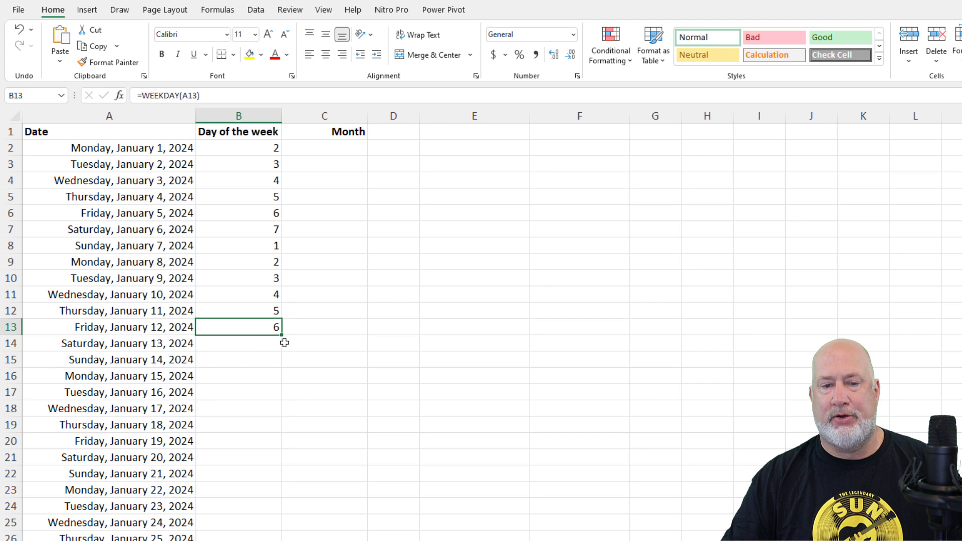
pyautogui.doubleClick(284, 338)
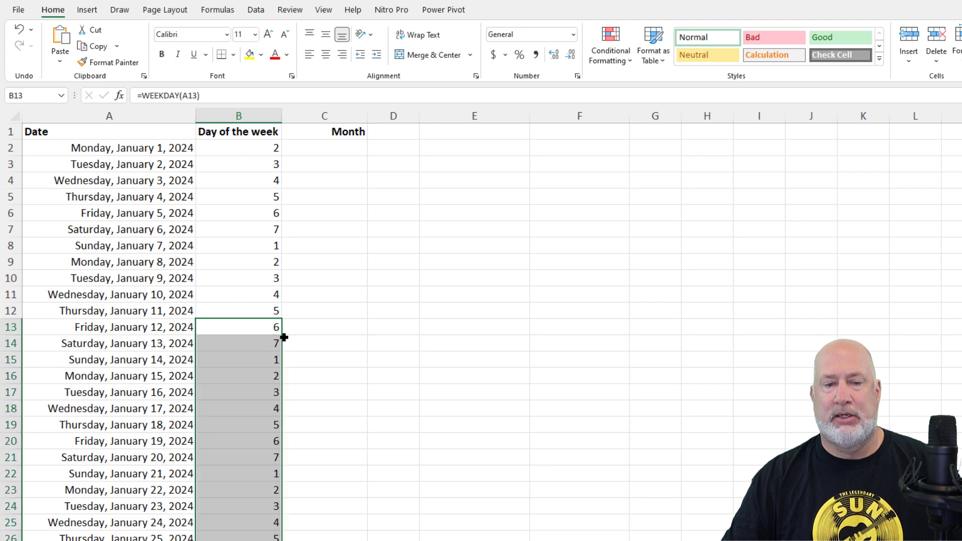
pyautogui.click(489, 145)
# Enter =FORMULATEXT(B2) in E2 to show =WEEKDAY(A2), then narrow column E
pyautogui.write('=')
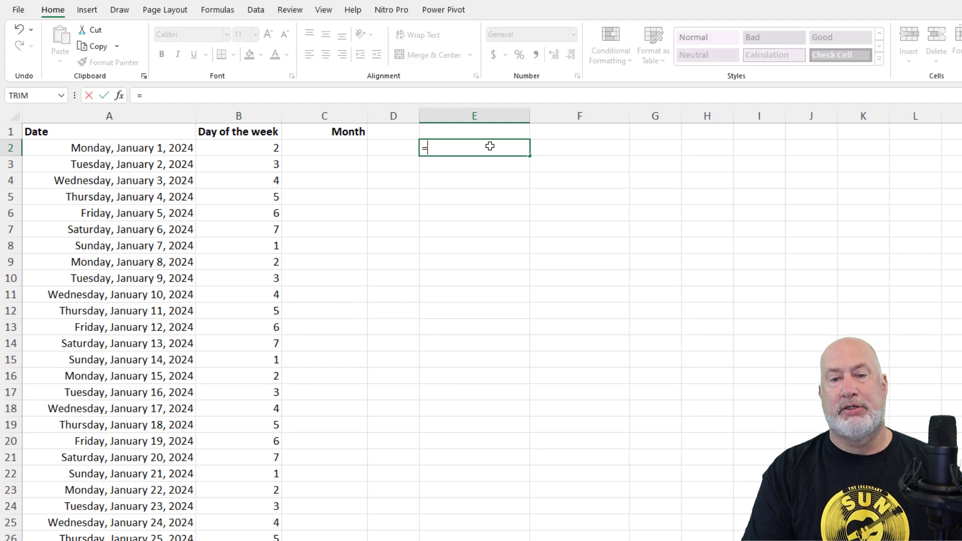
pyautogui.write('form')
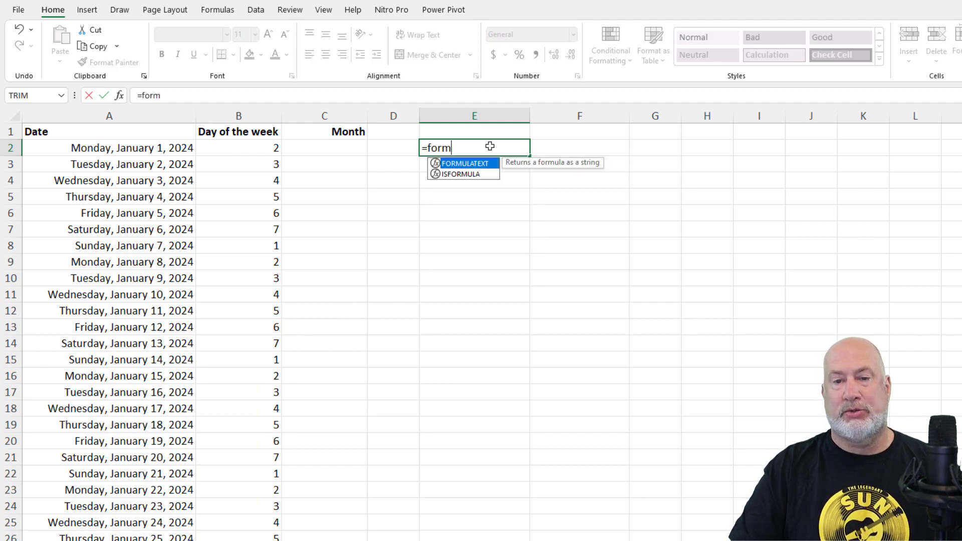
pyautogui.press('Tab')
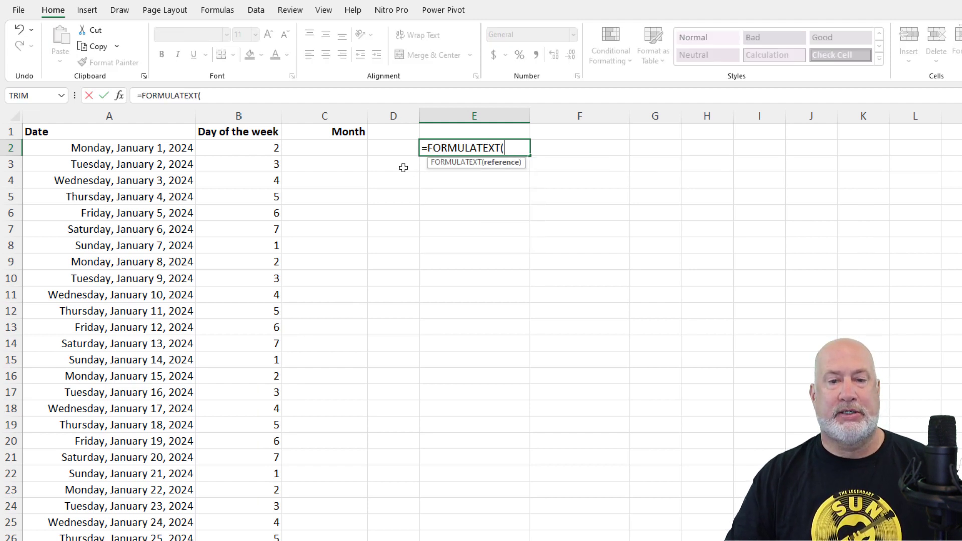
pyautogui.click(239, 155)
pyautogui.press('Return')
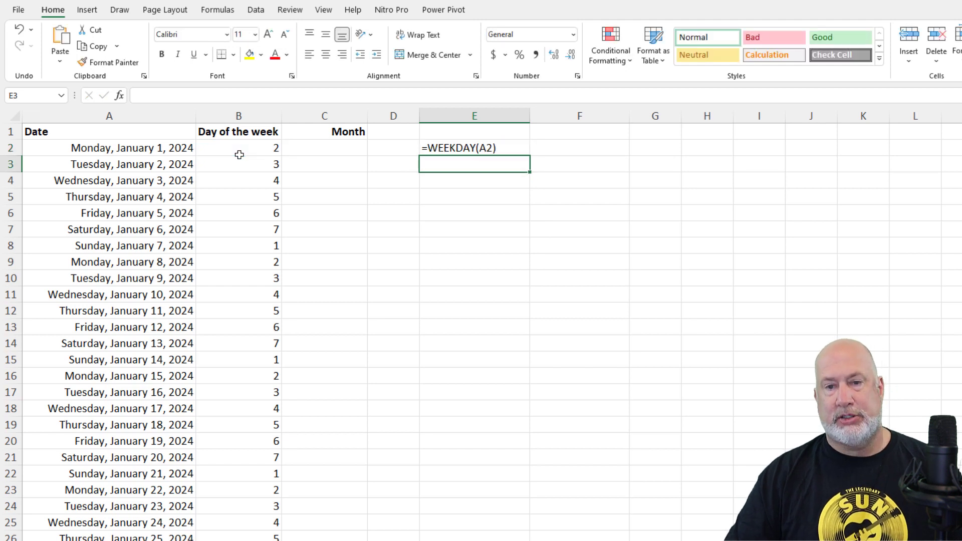
pyautogui.moveTo(529, 117); pyautogui.dragTo(514, 117)
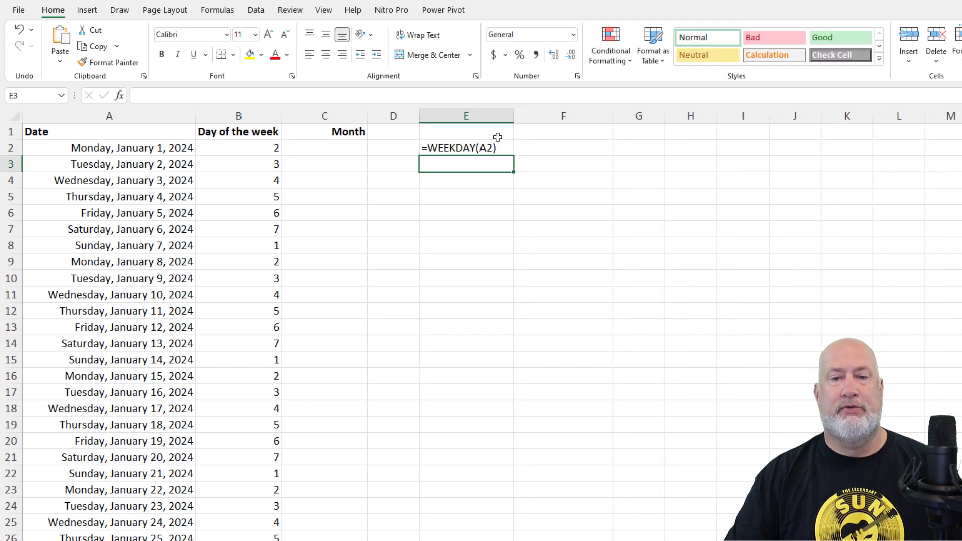
pyautogui.click(489, 147)
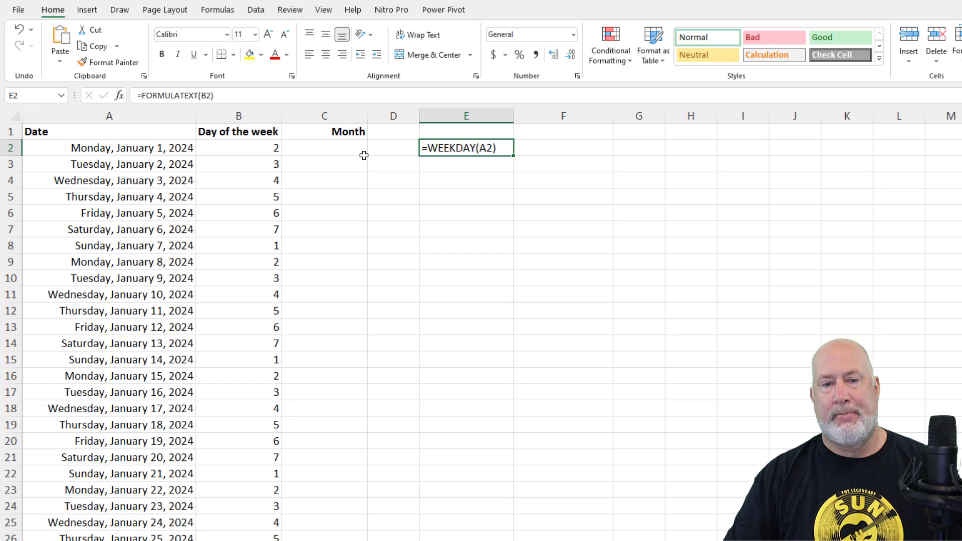
pyautogui.click(349, 152)
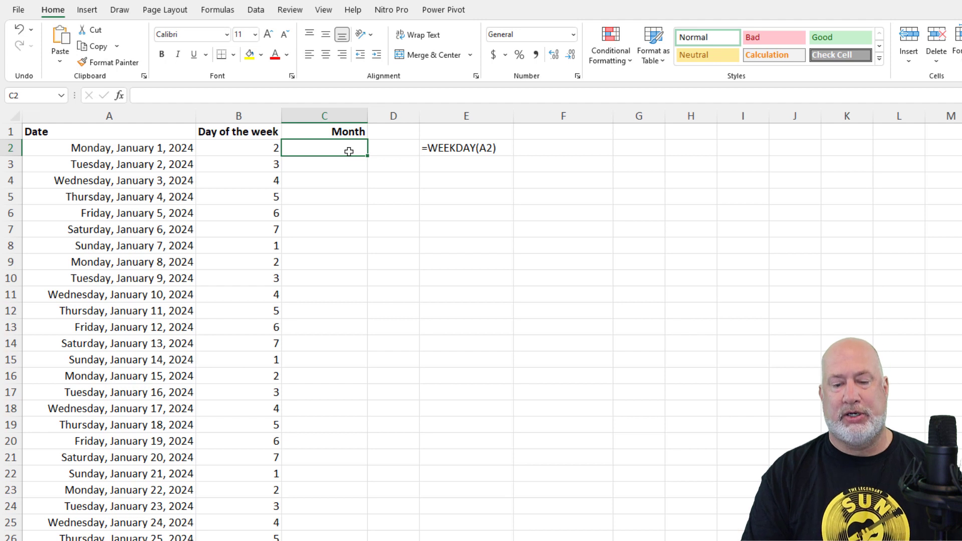
# Enter the formula =MONTH(A2) in cell C2
pyautogui.write('=mon')
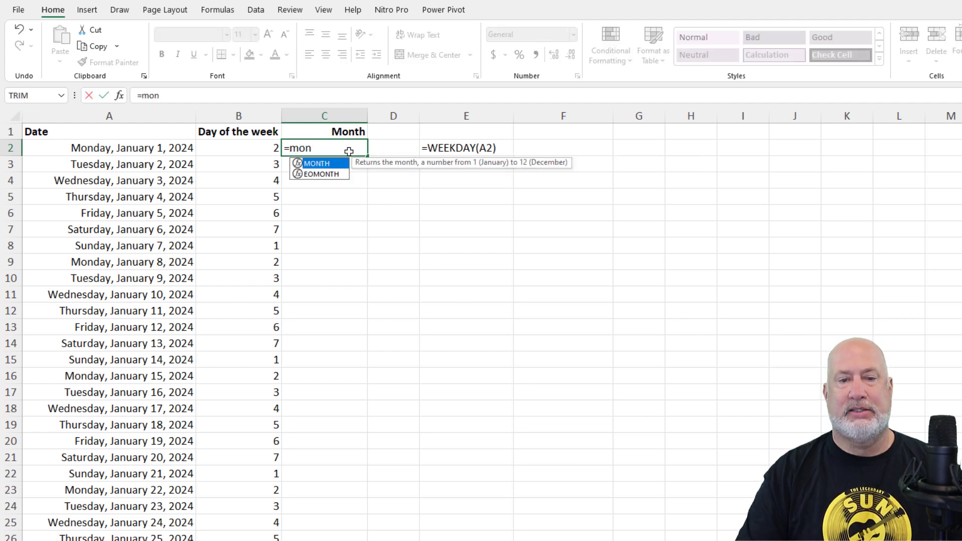
pyautogui.press('Tab')
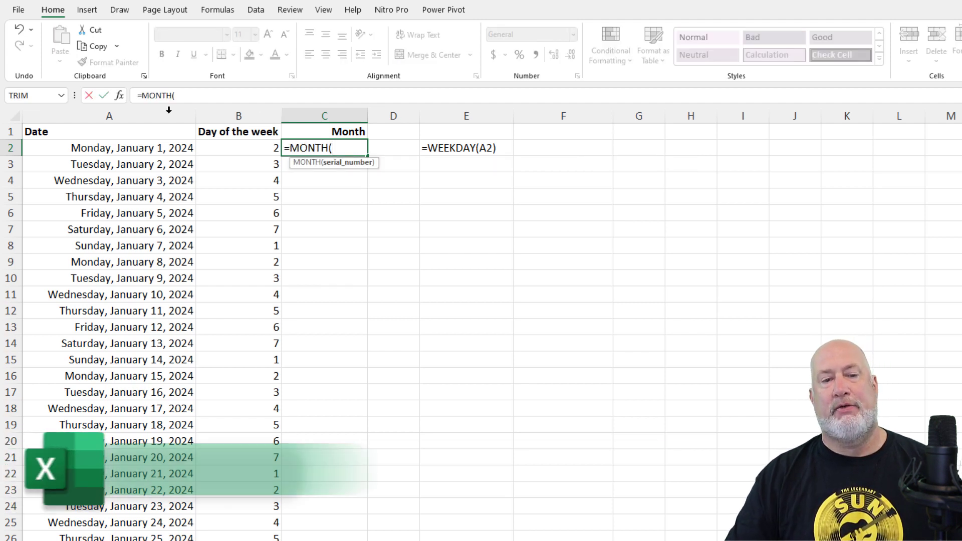
pyautogui.click(116, 149)
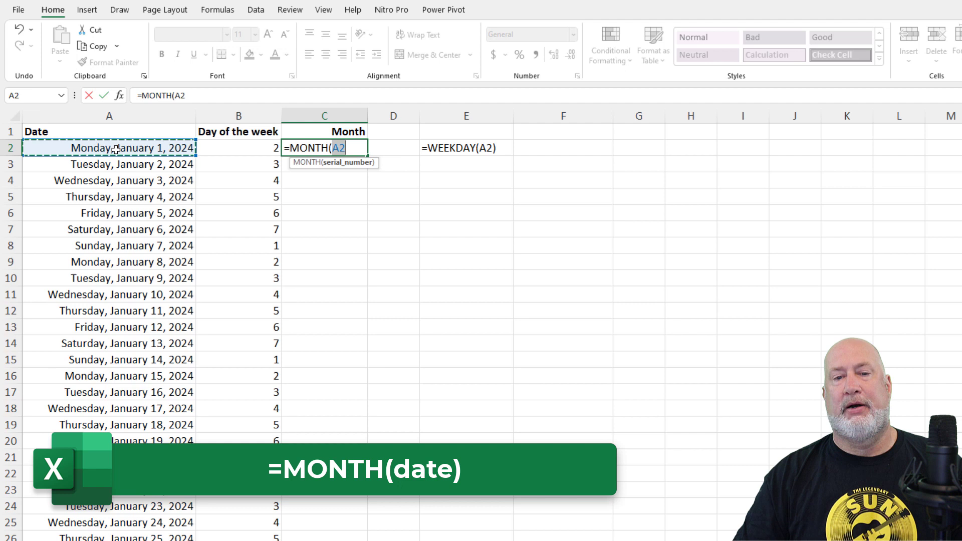
pyautogui.press('Return')
# Fill the MONTH formula down column C for every date
pyautogui.click(356, 149)
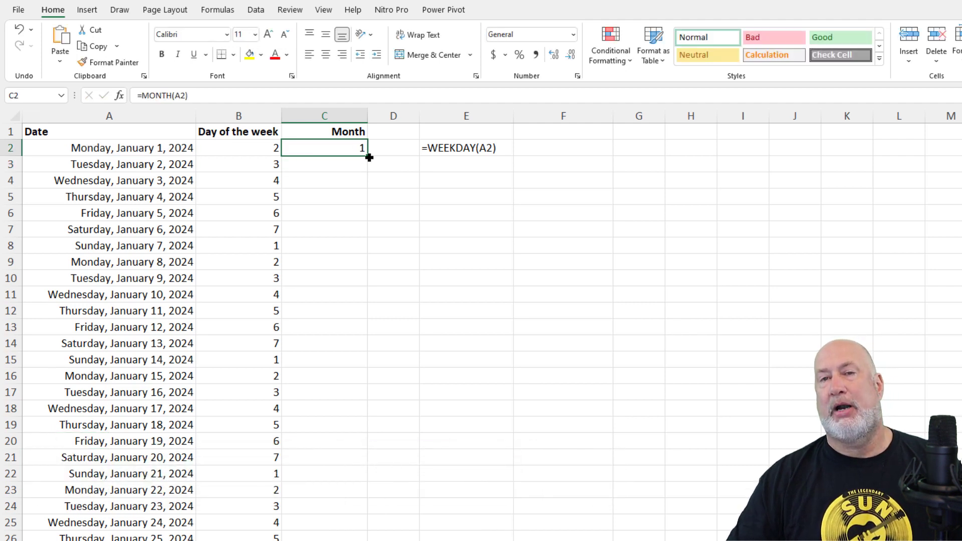
pyautogui.doubleClick(369, 158)
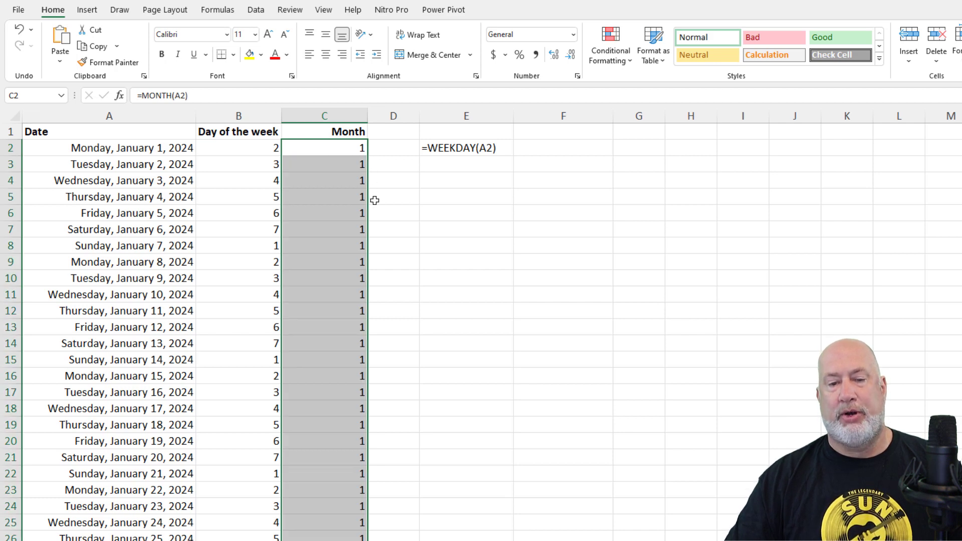
pyautogui.scroll(-10, 381, 240)
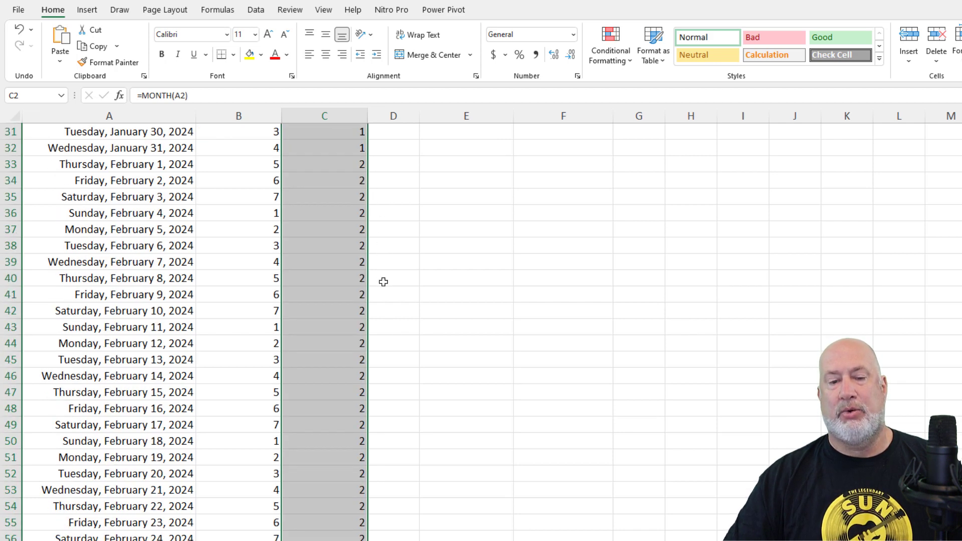
pyautogui.scroll(-10, 384, 282)
pyautogui.scroll(-10, 384, 282)
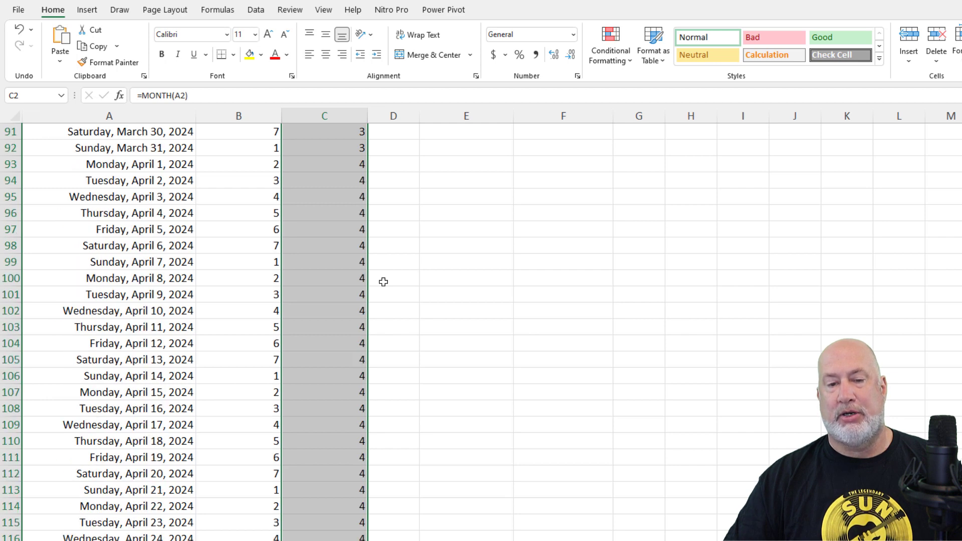
pyautogui.scroll(-5, 383, 282)
pyautogui.scroll(20, 384, 282)
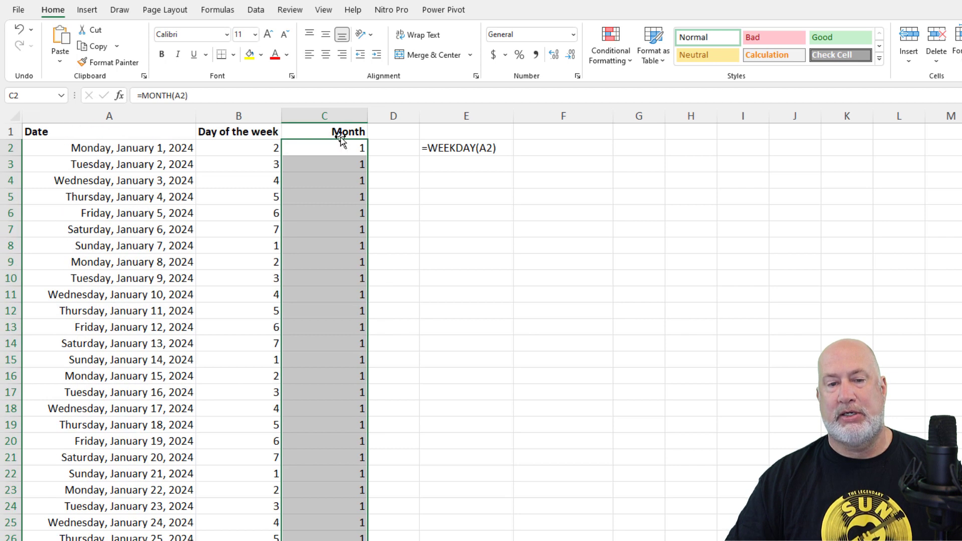
pyautogui.click(338, 144)
# Copy E2's FORMULATEXT formula into F2 so it shows =MONTH(A2)
pyautogui.click(449, 150)
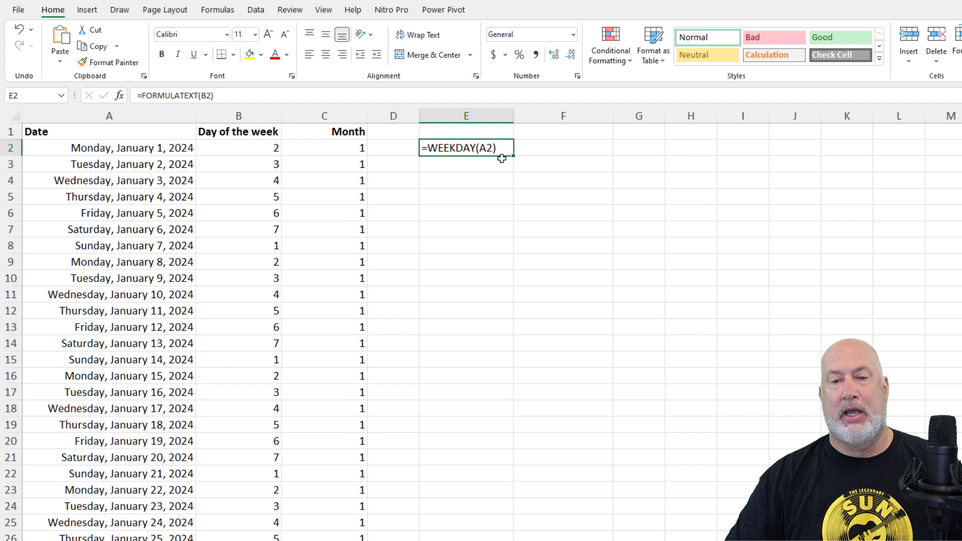
pyautogui.moveTo(517, 157); pyautogui.dragTo(581, 157)
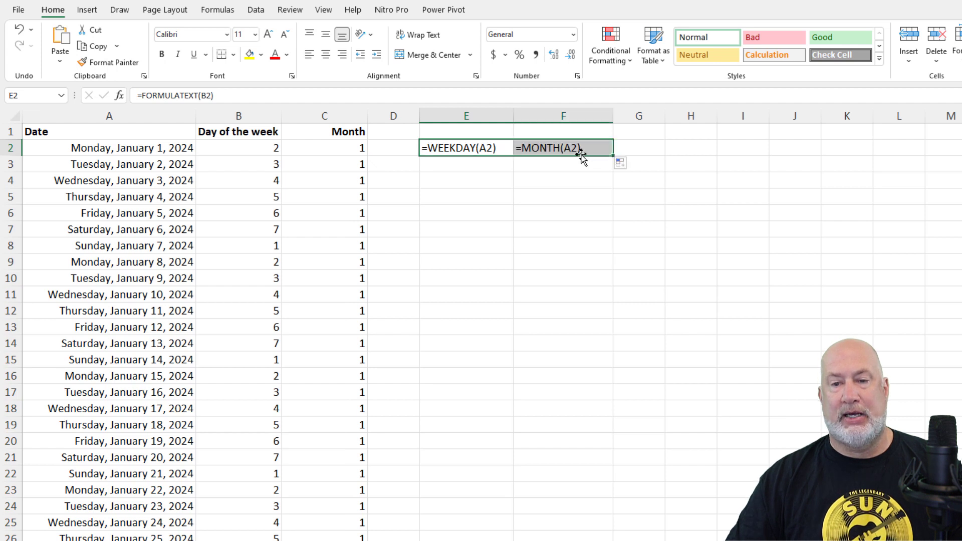
pyautogui.click(490, 150)
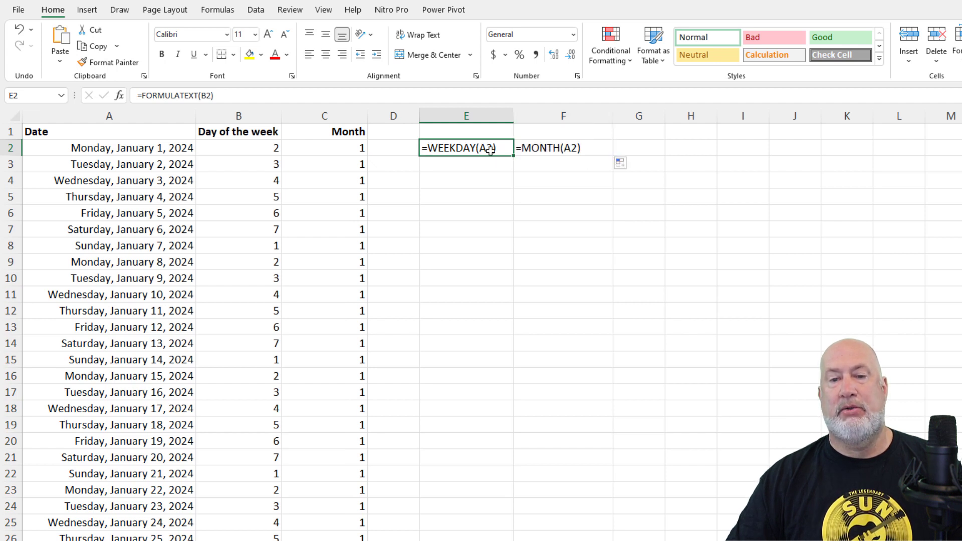
pyautogui.click(554, 148)
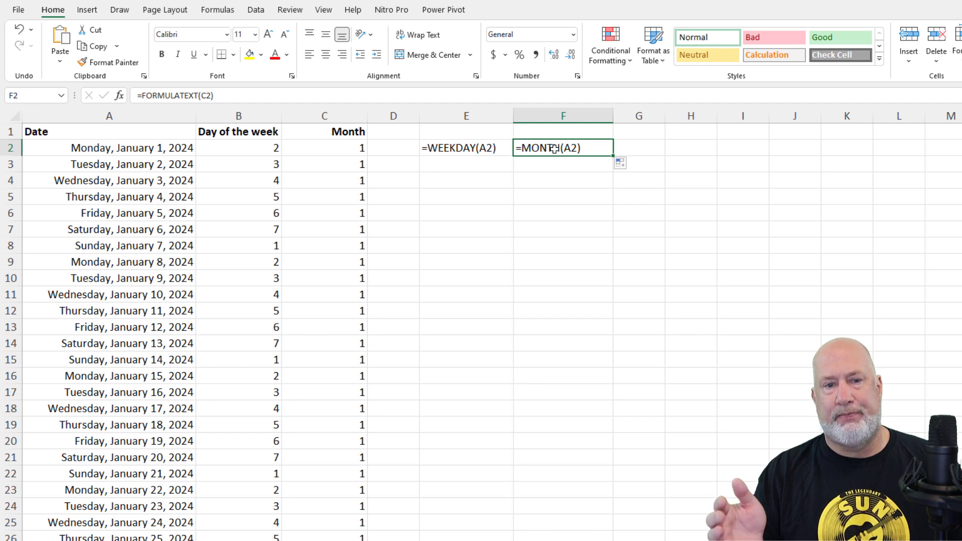
# Replace B2's formula with =TEXT(A2,"ddd") so it displays Mon
pyautogui.click(270, 150)
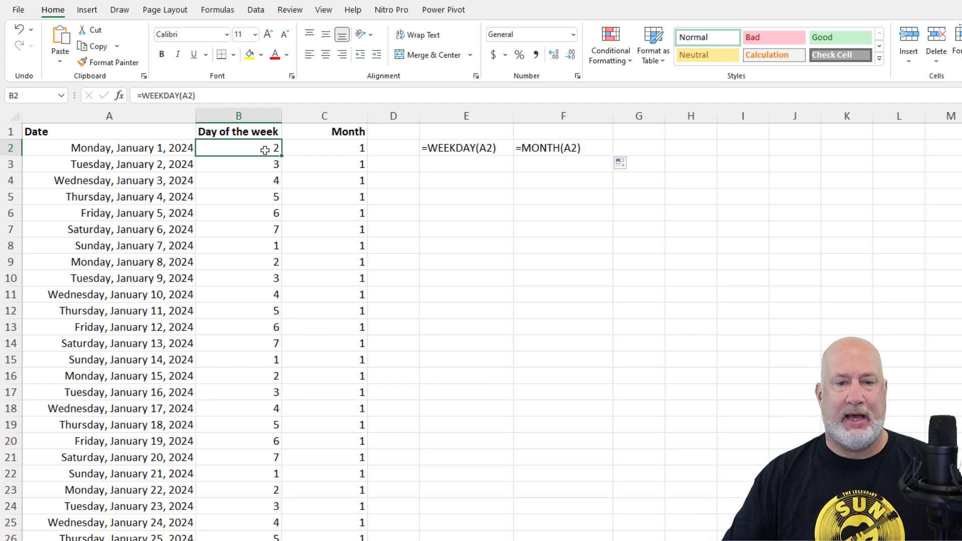
pyautogui.click(431, 149)
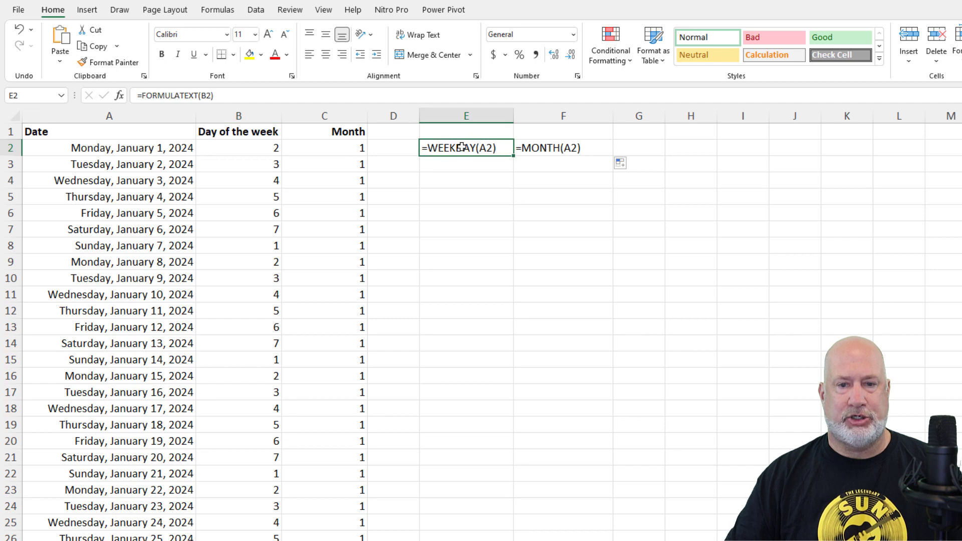
pyautogui.click(266, 148)
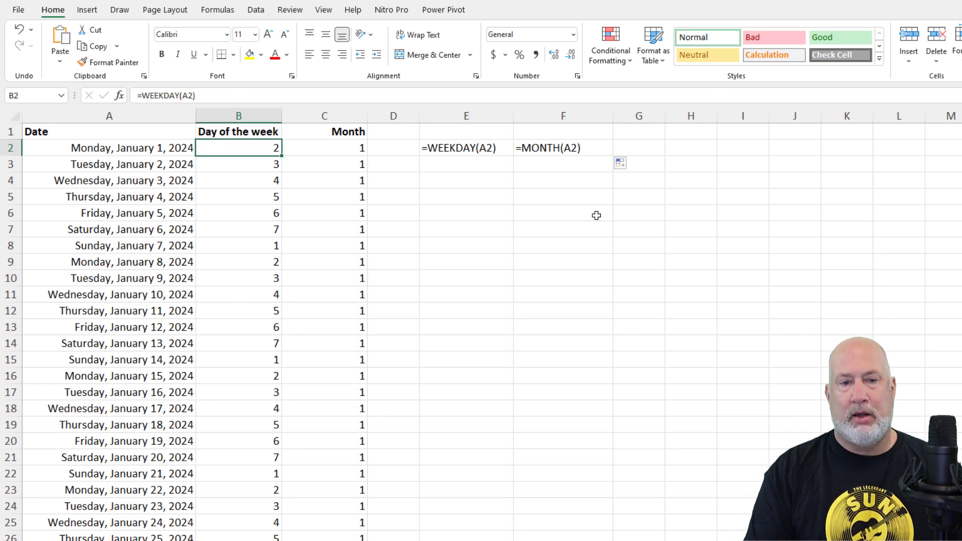
pyautogui.write('=tex')
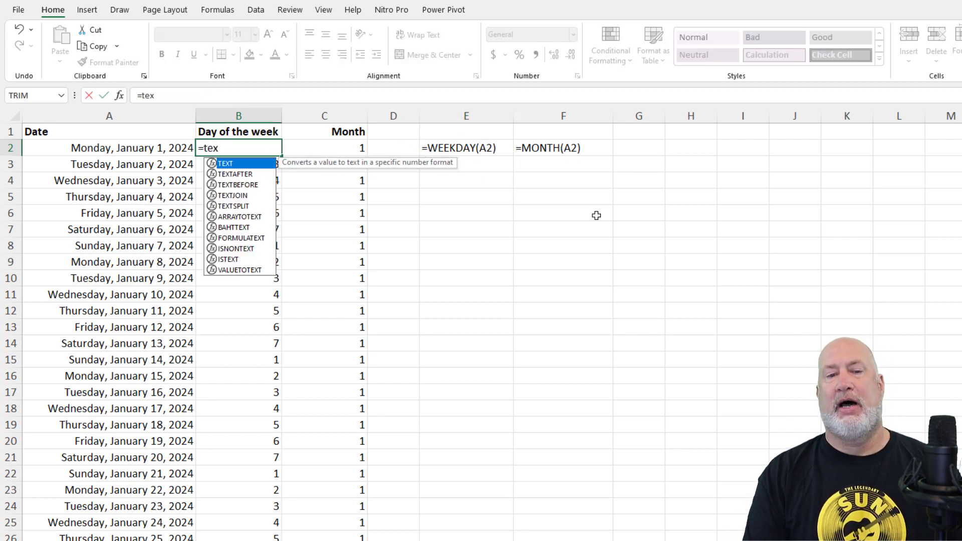
pyautogui.write('t')
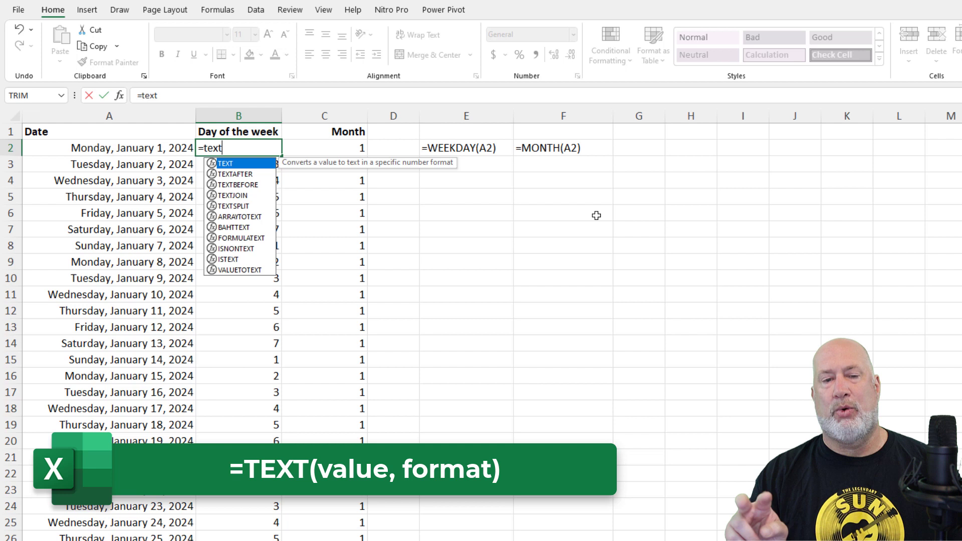
pyautogui.press('Tab')
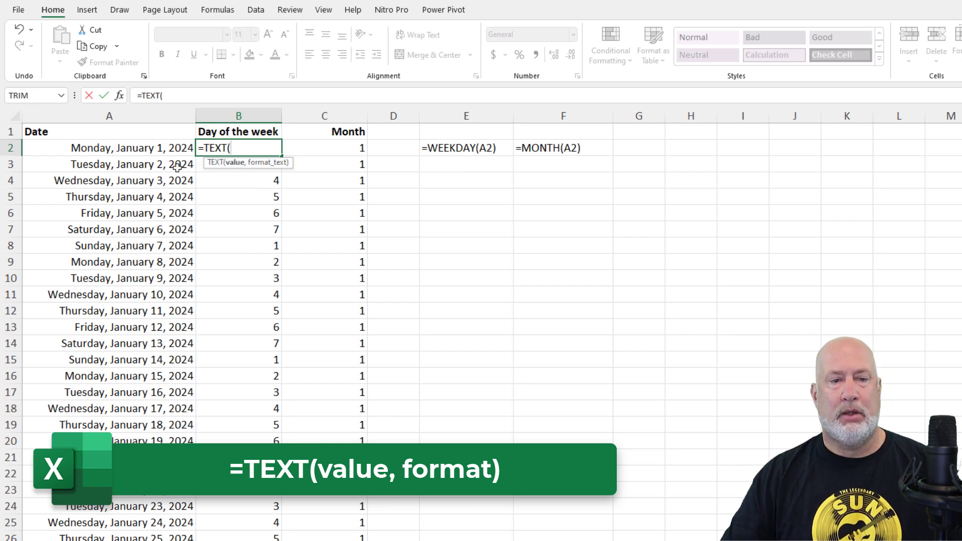
pyautogui.click(151, 148)
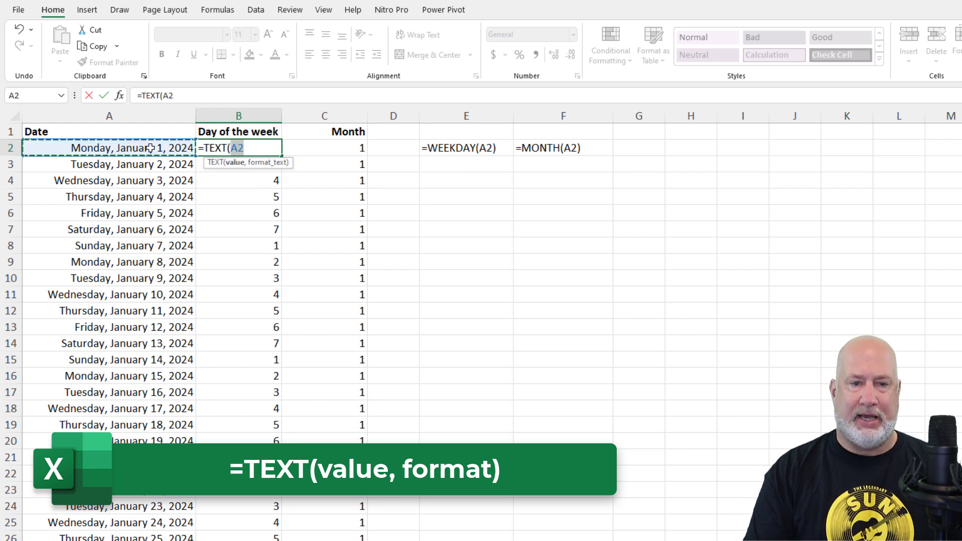
pyautogui.write(',')
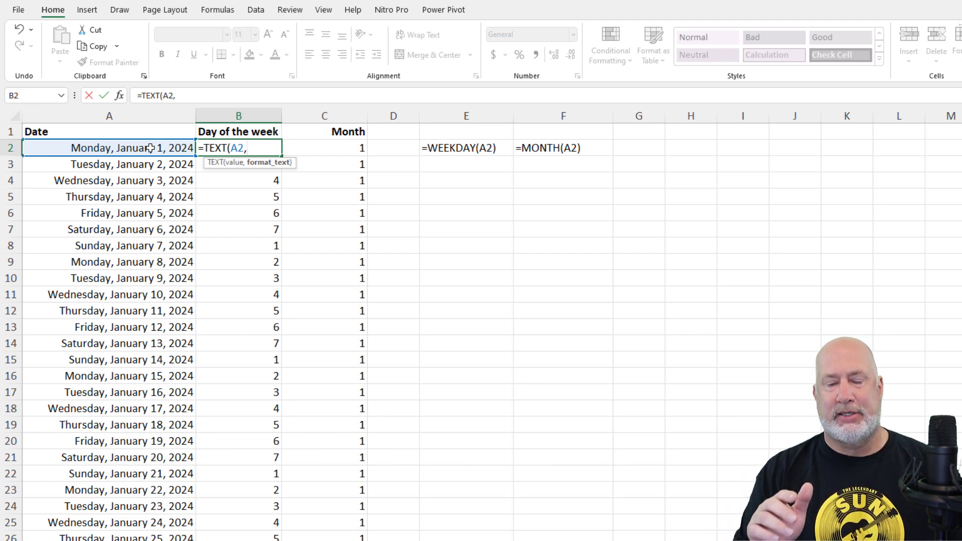
pyautogui.write('"')
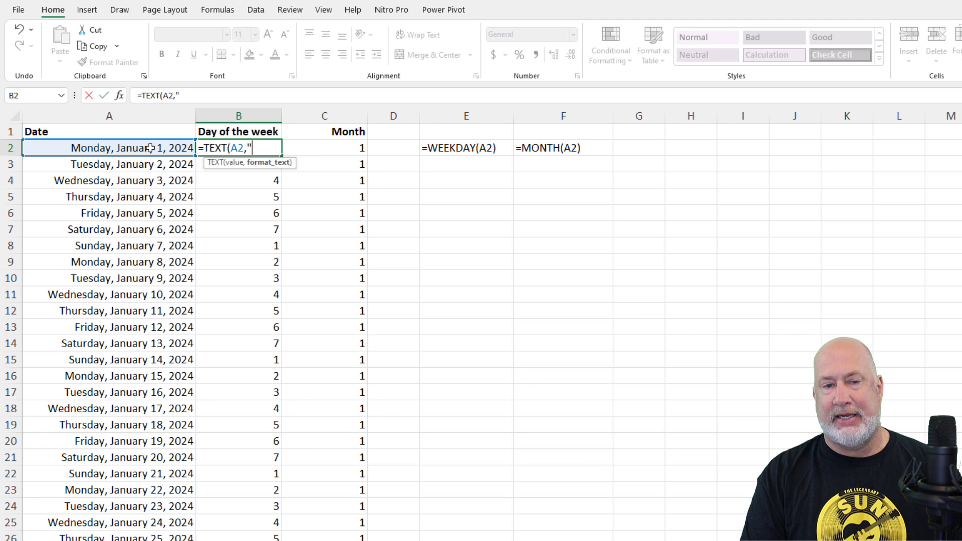
pyautogui.write('d')
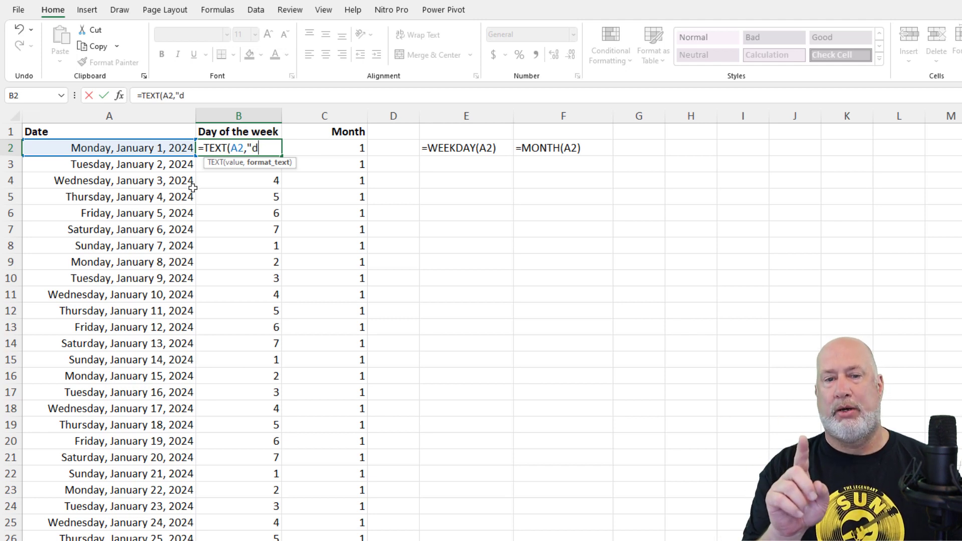
pyautogui.write('d')
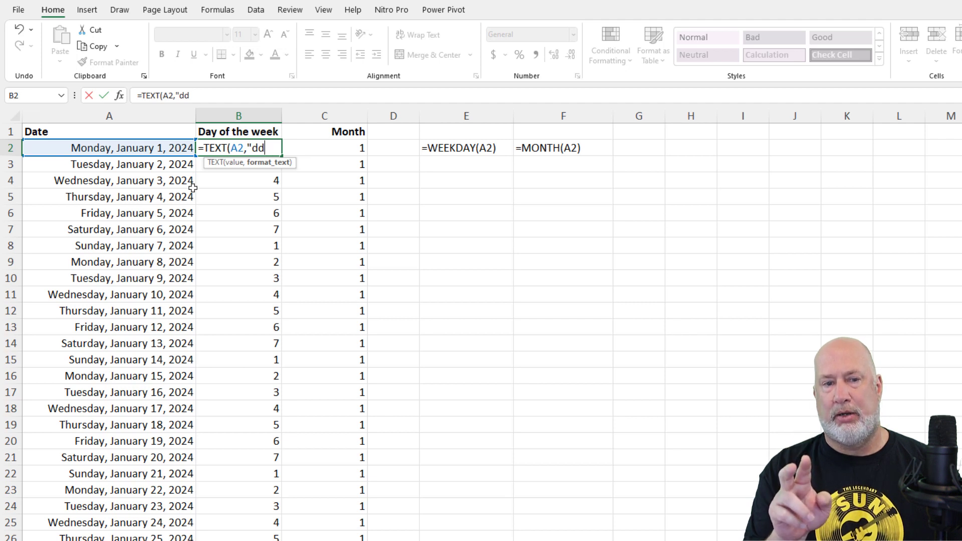
pyautogui.write('d')
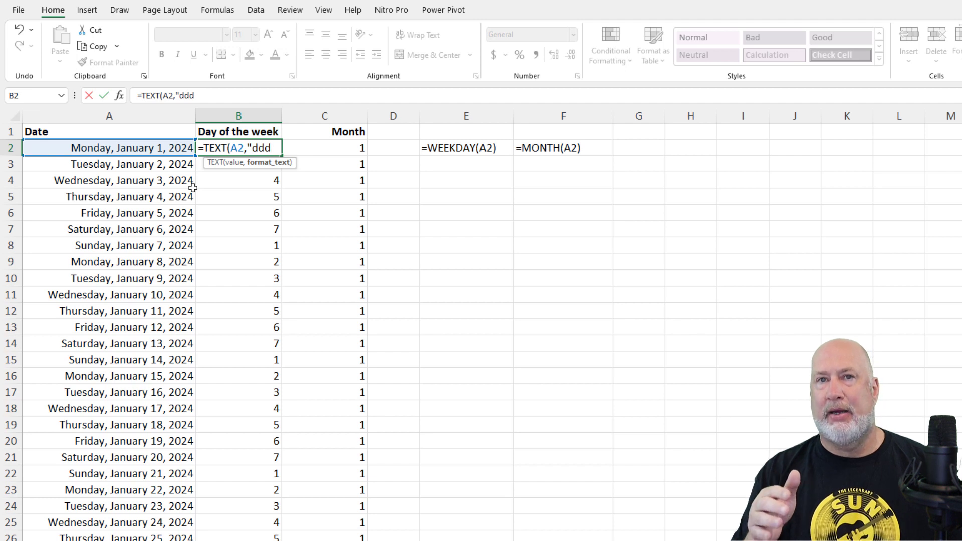
pyautogui.write('d')
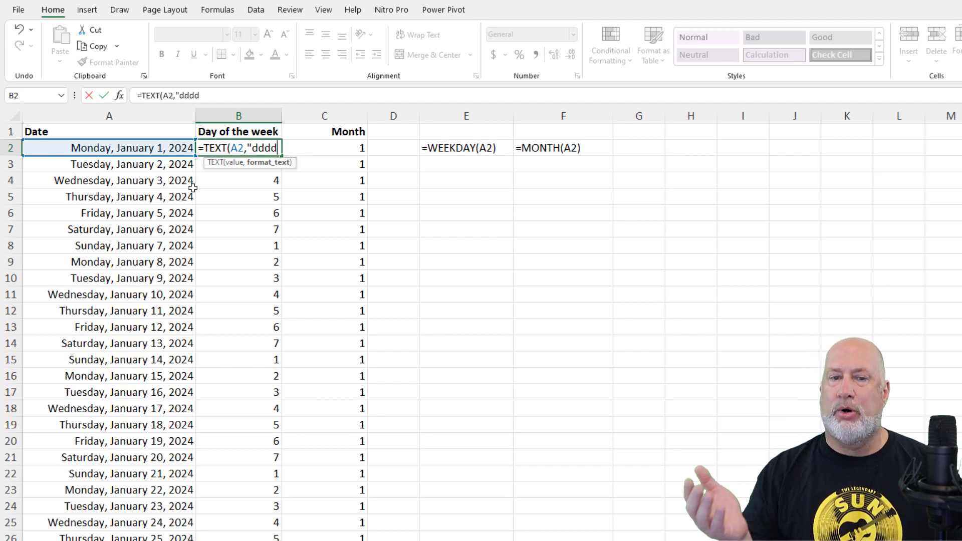
pyautogui.press('BackSpace')
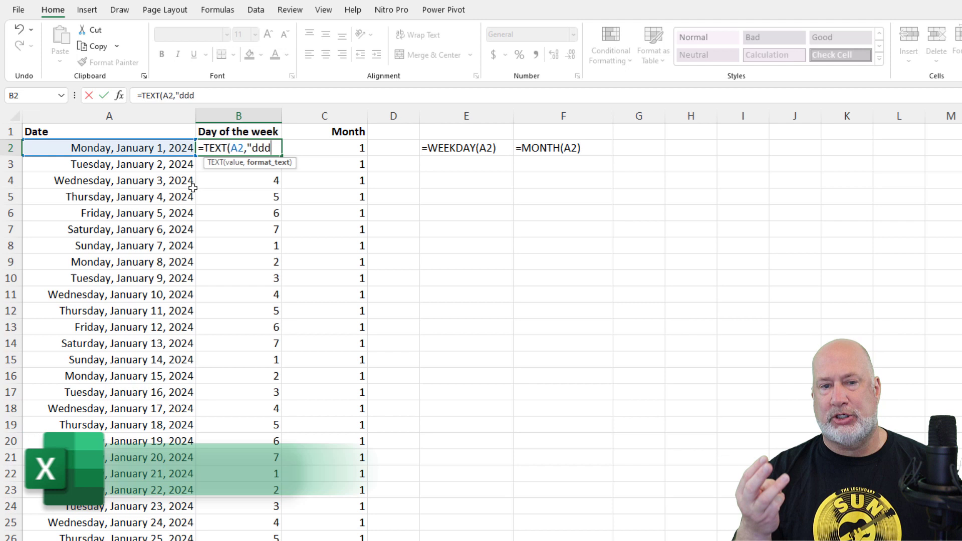
pyautogui.write('"')
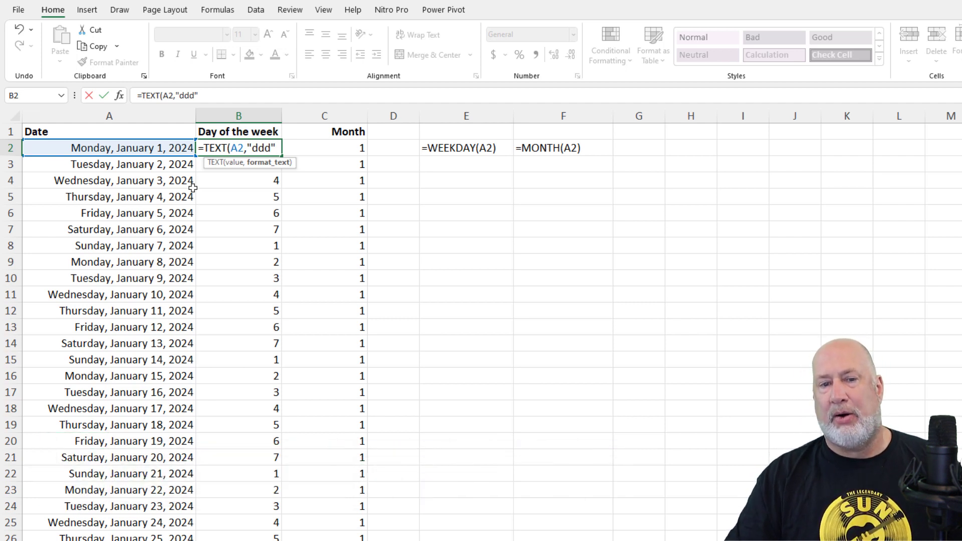
pyautogui.write(')')
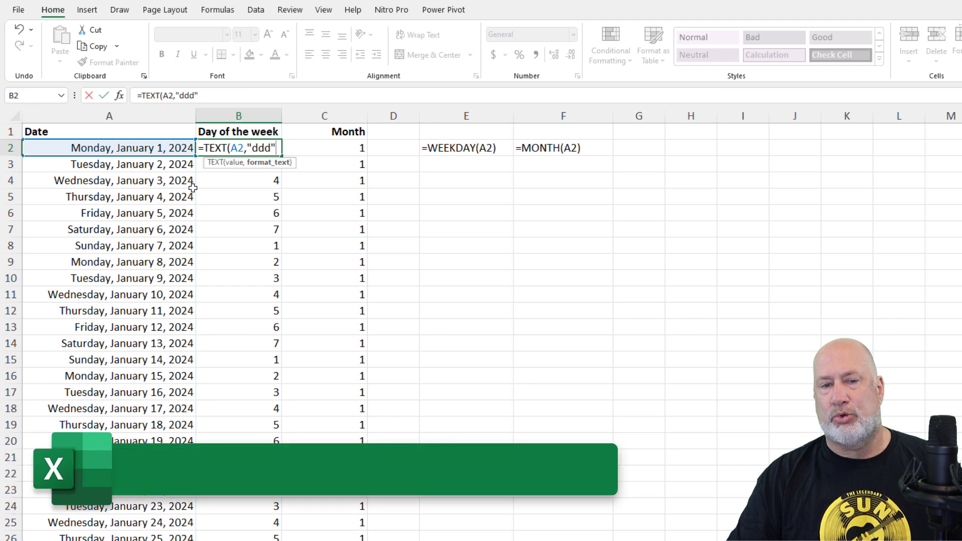
pyautogui.hotkey('ctrl', 'Return')
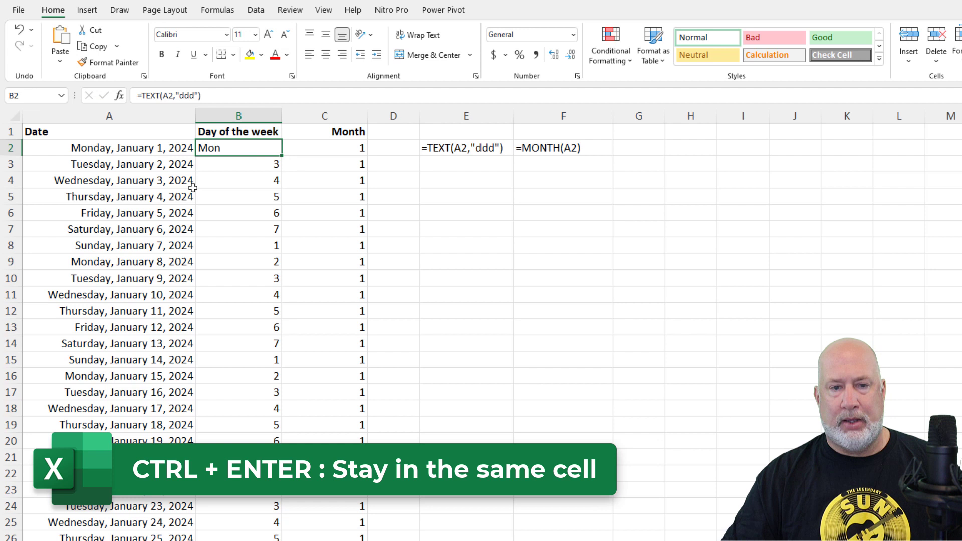
# Fill B2's TEXT weekday formula down column B so every date shows Mon, Tue, Wed…
pyautogui.click(451, 147)
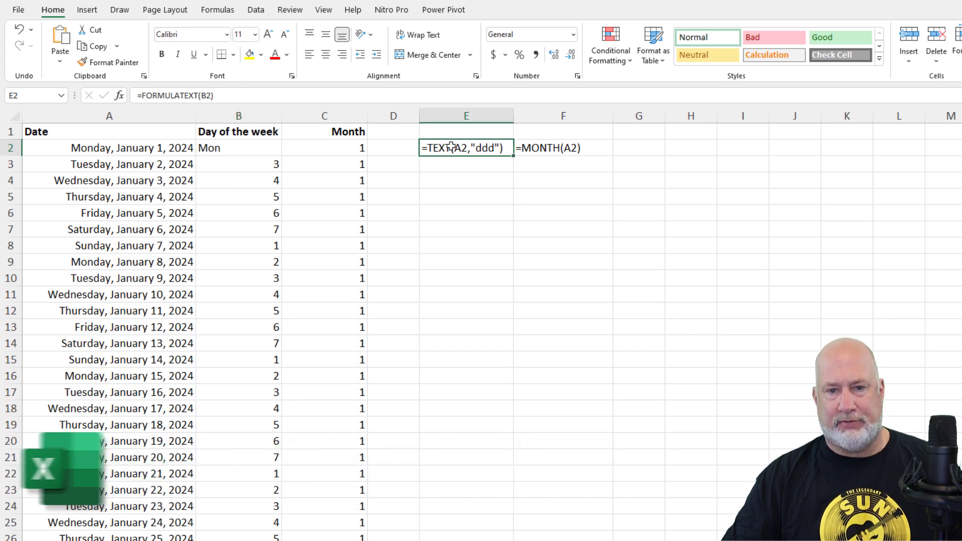
pyautogui.click(271, 153)
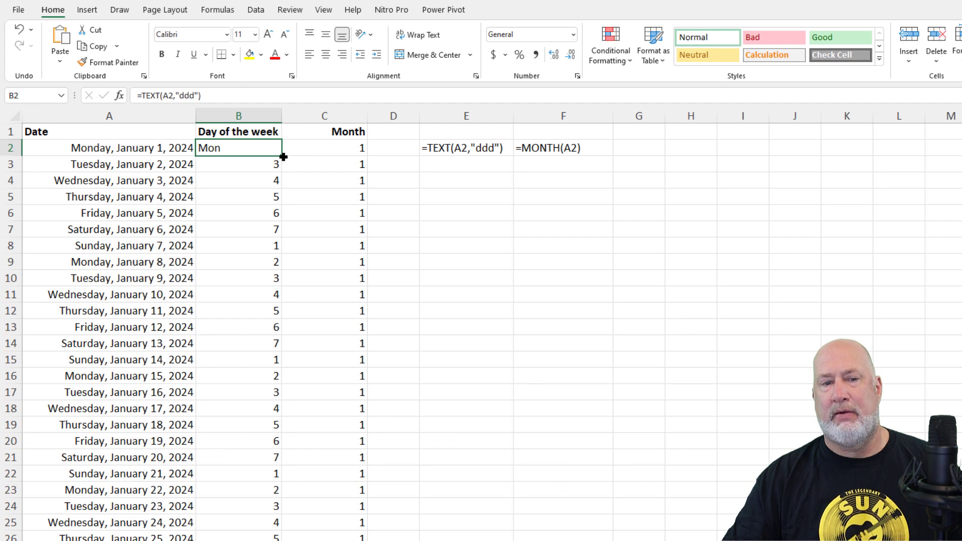
pyautogui.doubleClick(283, 157)
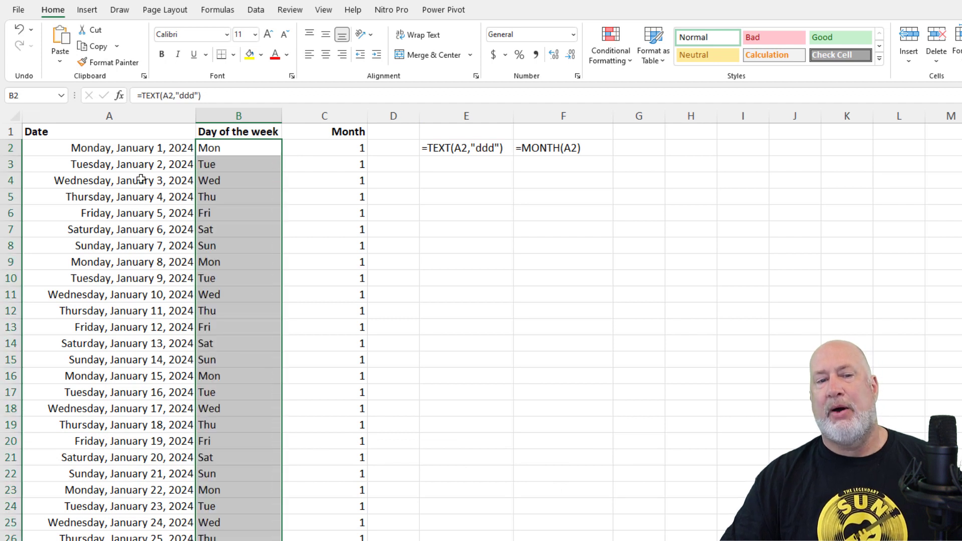
pyautogui.click(139, 149)
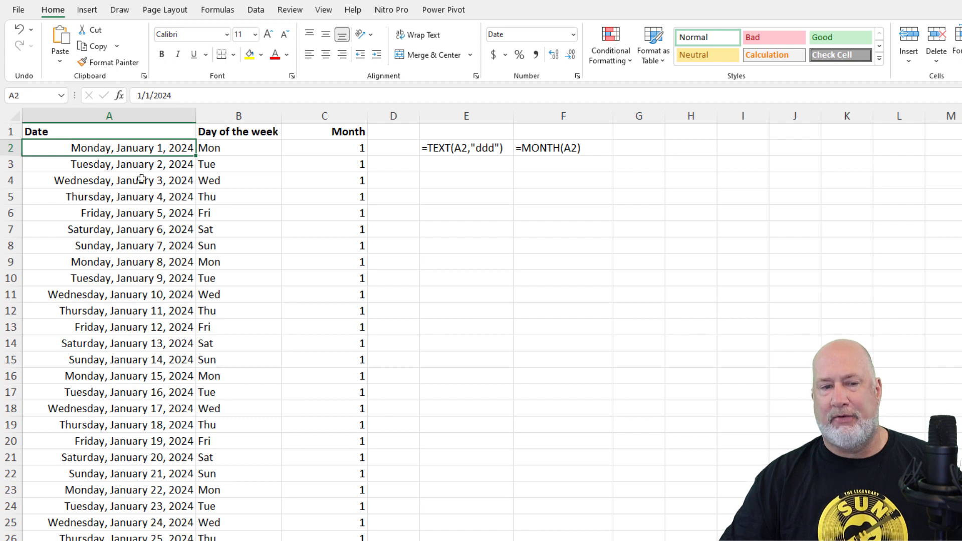
pyautogui.click(244, 149)
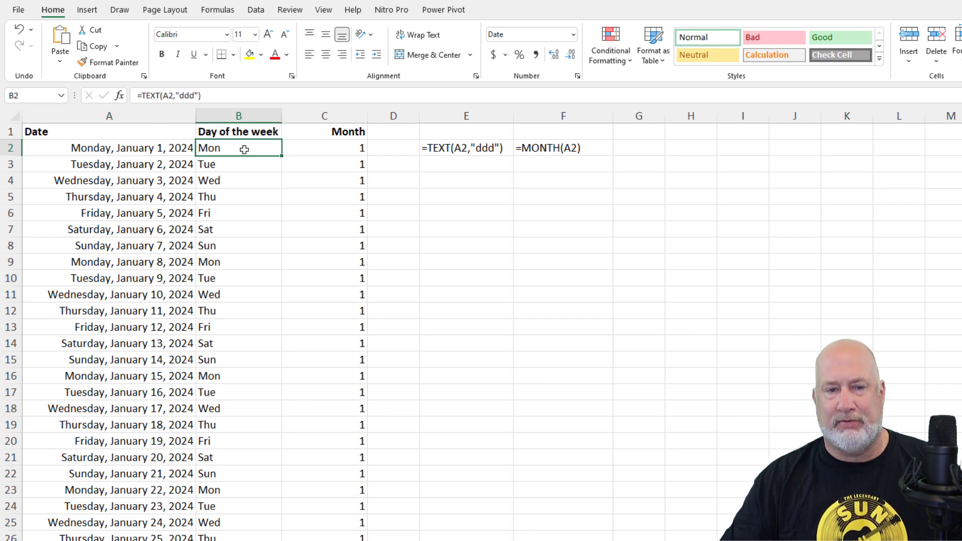
pyautogui.click(304, 151)
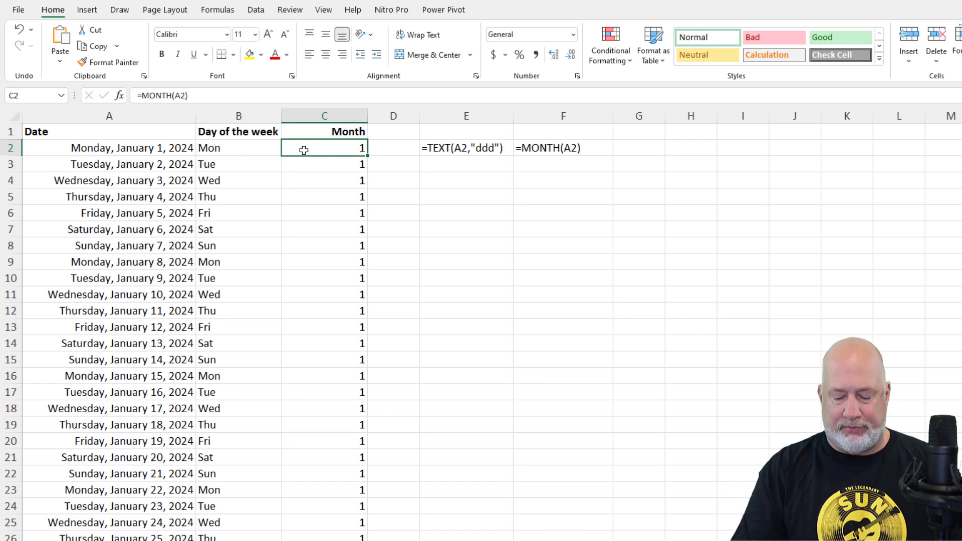
# Enter =TEXT(A2,"mmm") in C2 so it shows Jan instead of 1
pyautogui.write('=text')
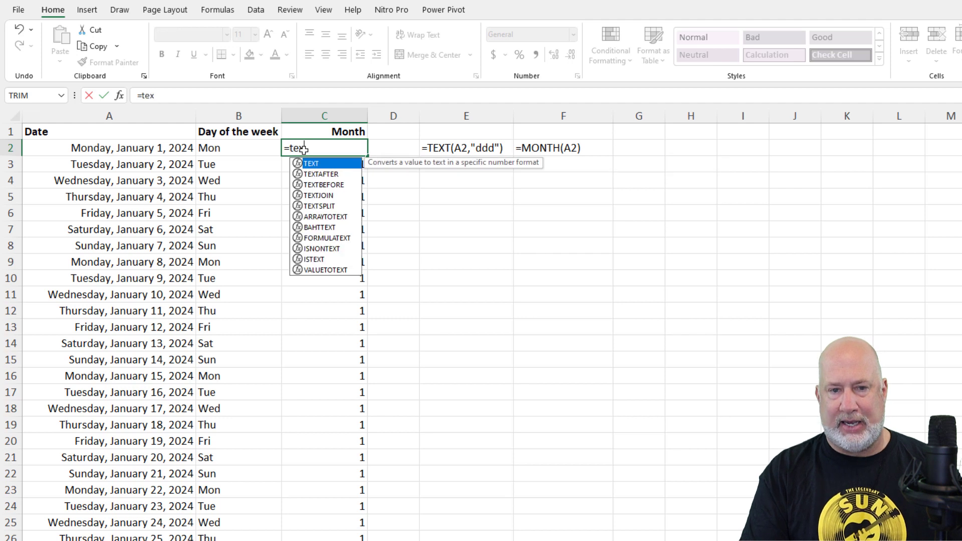
pyautogui.press('Tab')
pyautogui.press('Left')
pyautogui.press('Left')
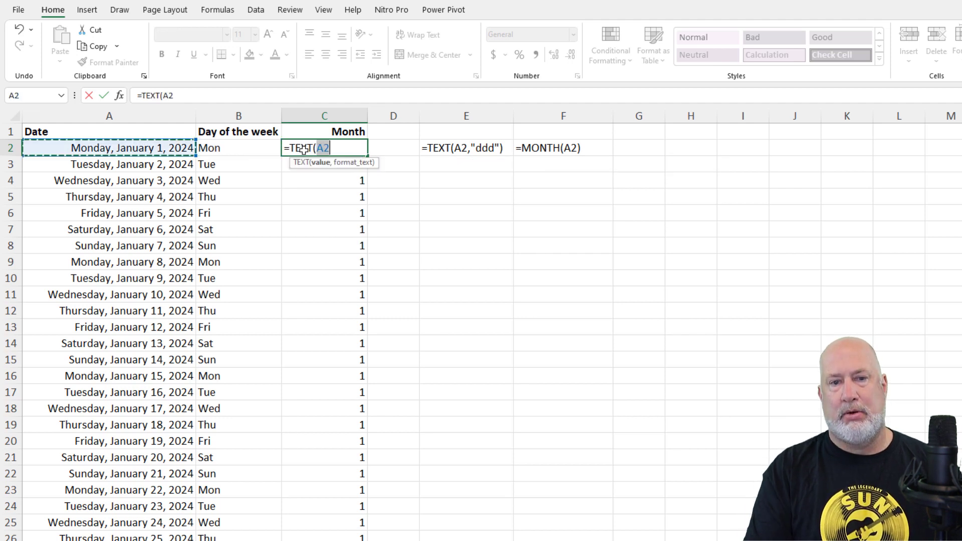
pyautogui.write(',')
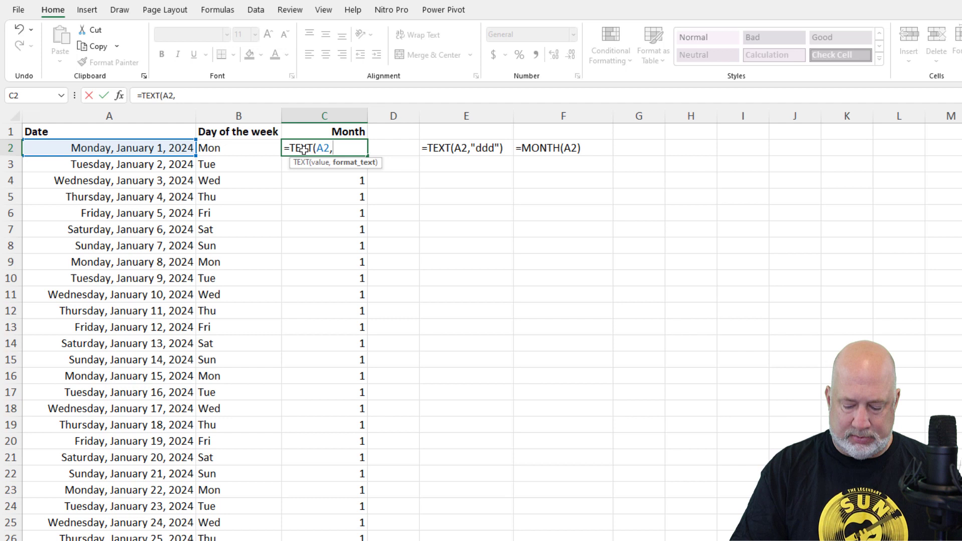
pyautogui.write('"m')
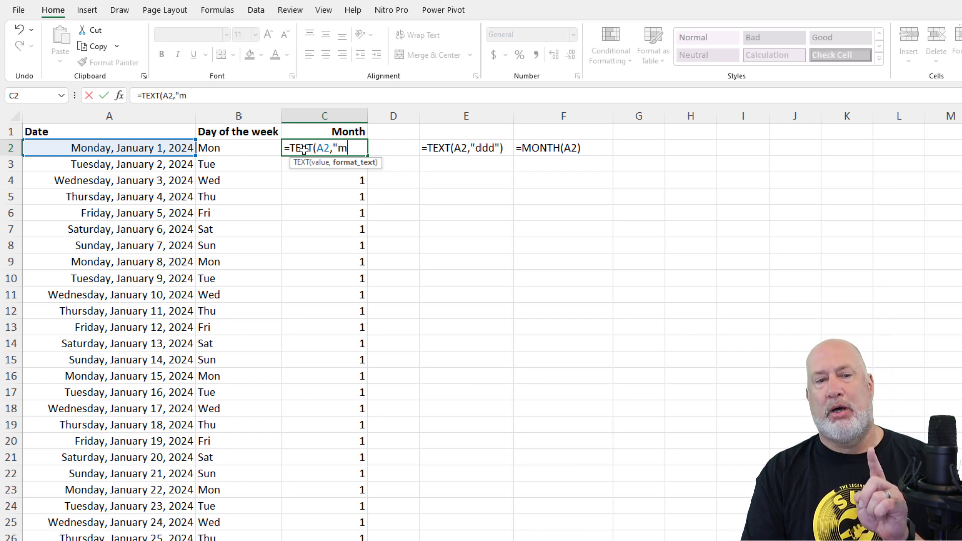
pyautogui.write('m')
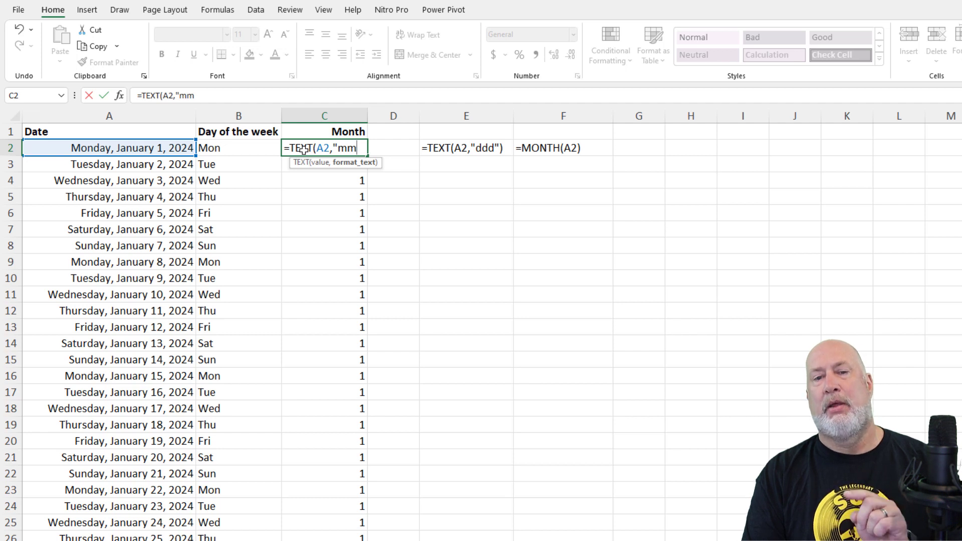
pyautogui.write('m')
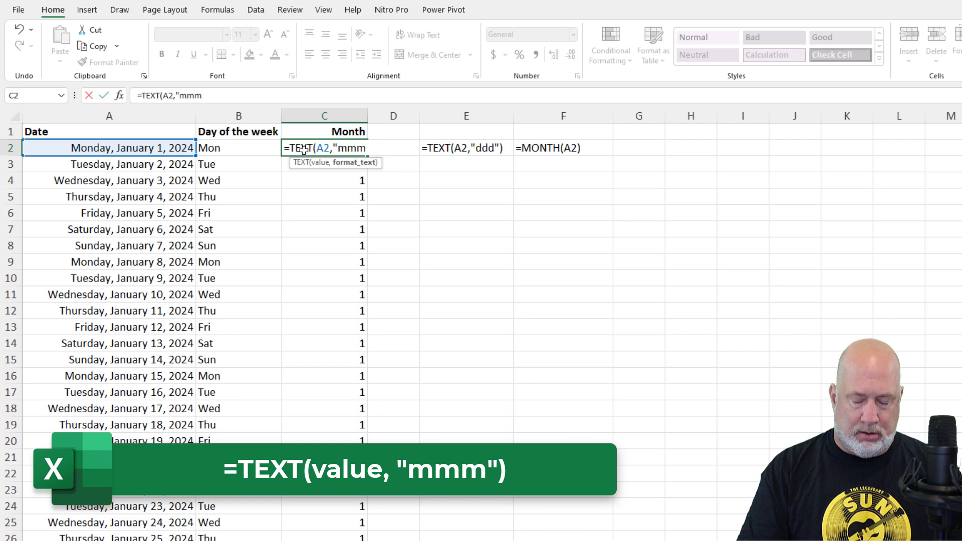
pyautogui.write('"')
pyautogui.write(')')
pyautogui.press('Return')
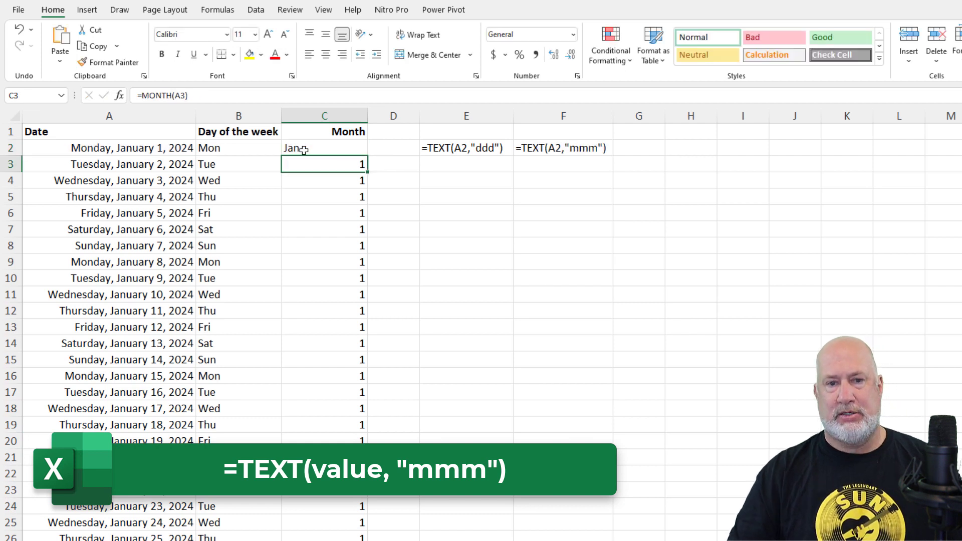
# Fill the =TEXT(A2,"mmm") formula down column C and check the month names farther down
pyautogui.click(304, 150)
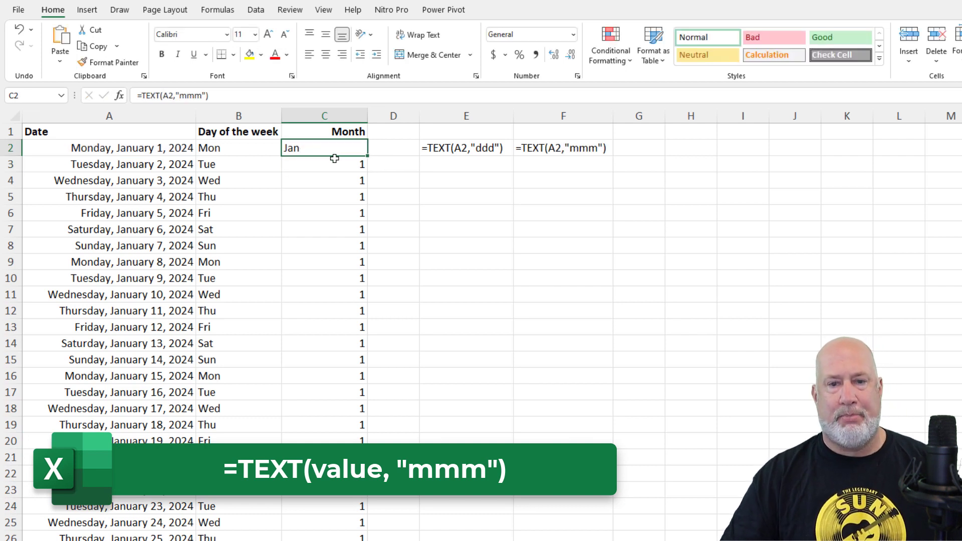
pyautogui.doubleClick(367, 158)
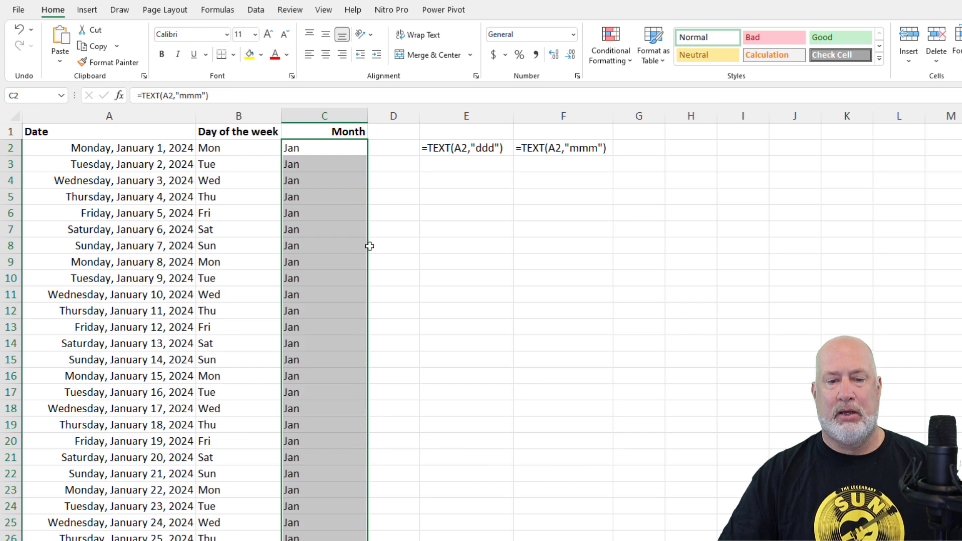
pyautogui.click(336, 297)
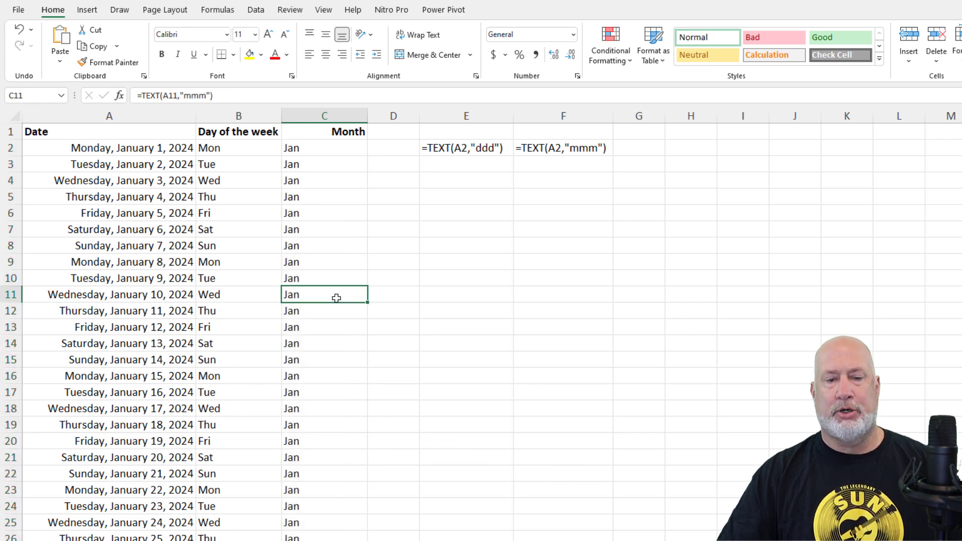
pyautogui.scroll(-10, 337, 298)
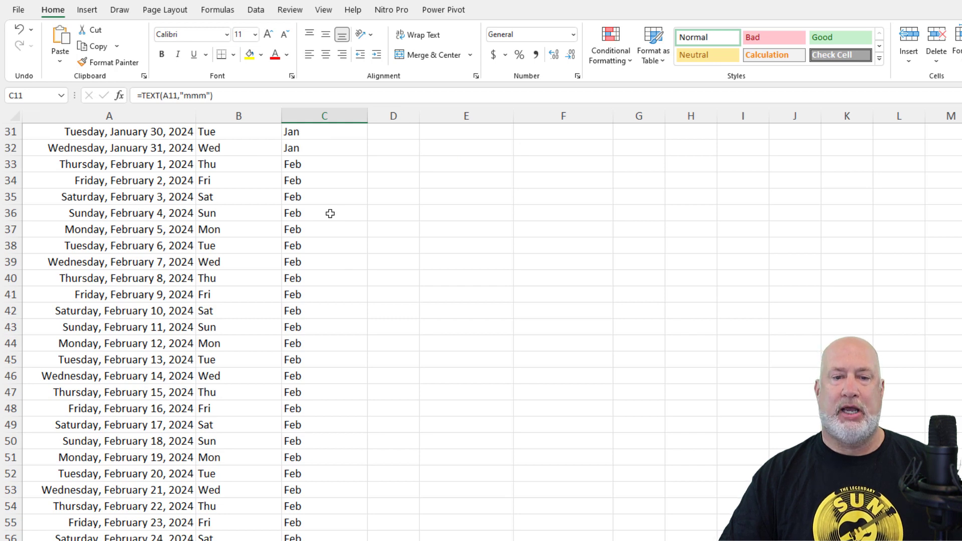
pyautogui.scroll(-15, 330, 213)
pyautogui.scroll(-10, 330, 214)
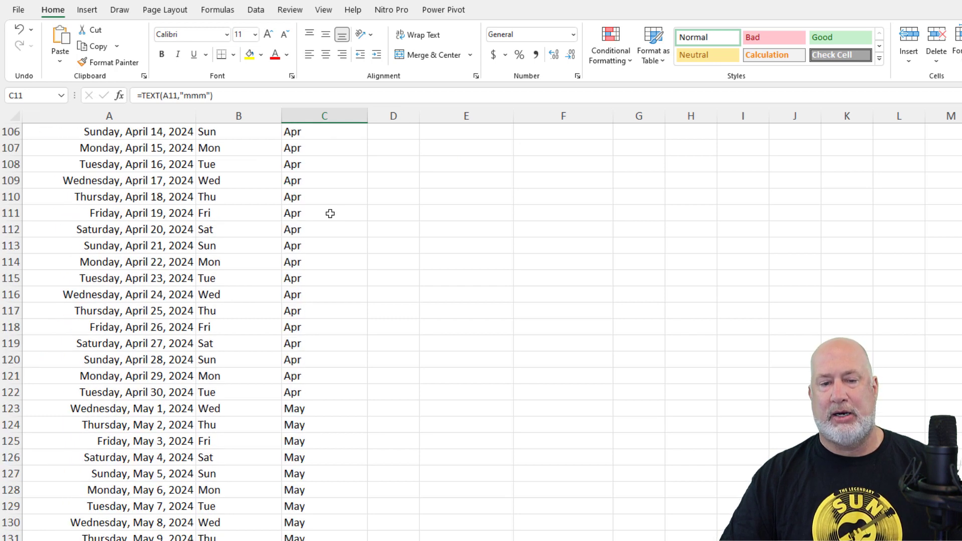
pyautogui.scroll(20, 330, 213)
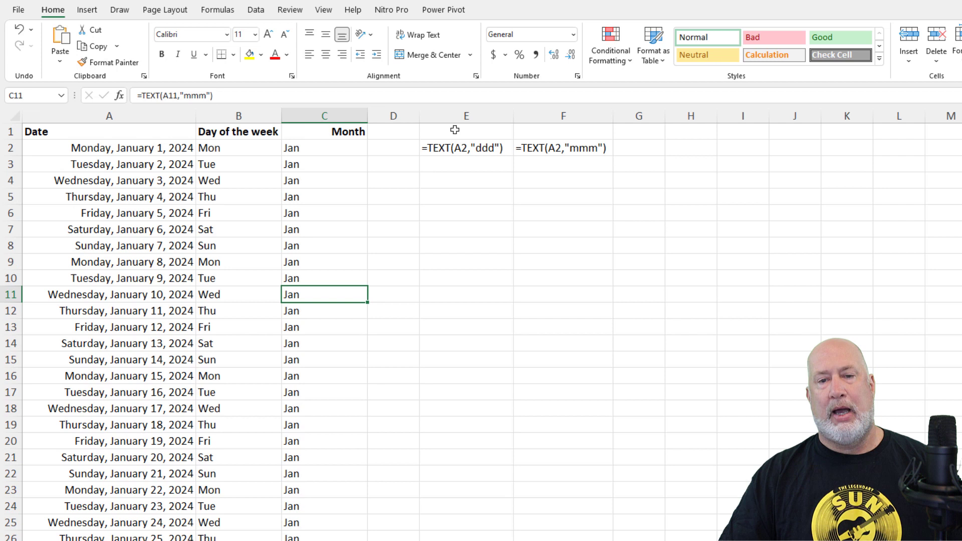
# Delete helper columns E and F that held the formula-text examples
pyautogui.click(466, 116)
pyautogui.moveTo(514, 116); pyautogui.dragTo(537, 121)
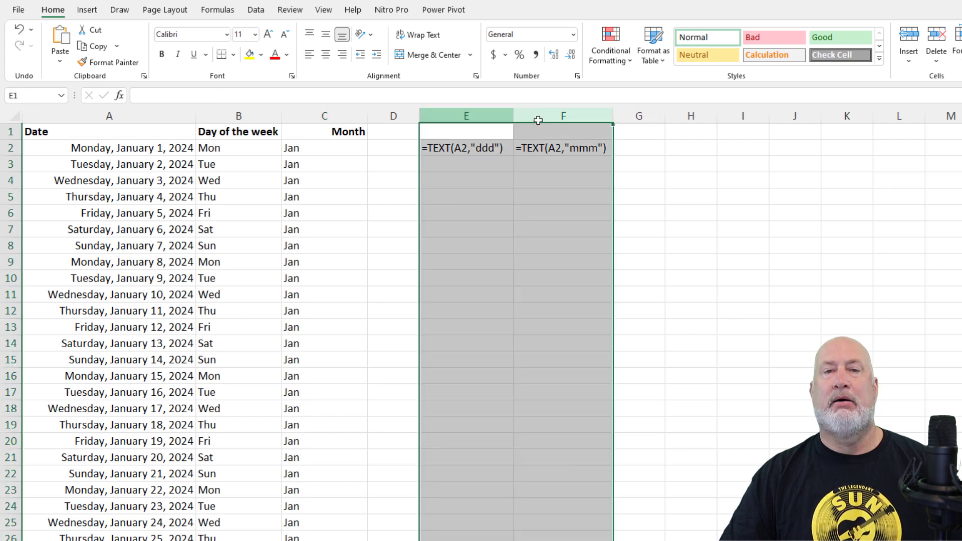
pyautogui.rightClick(483, 146)
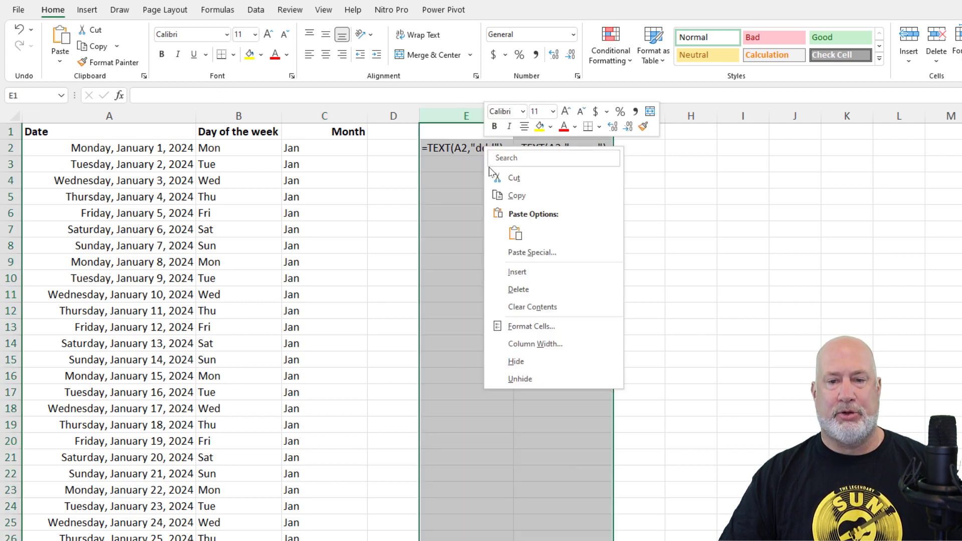
pyautogui.click(518, 290)
pyautogui.click(332, 178)
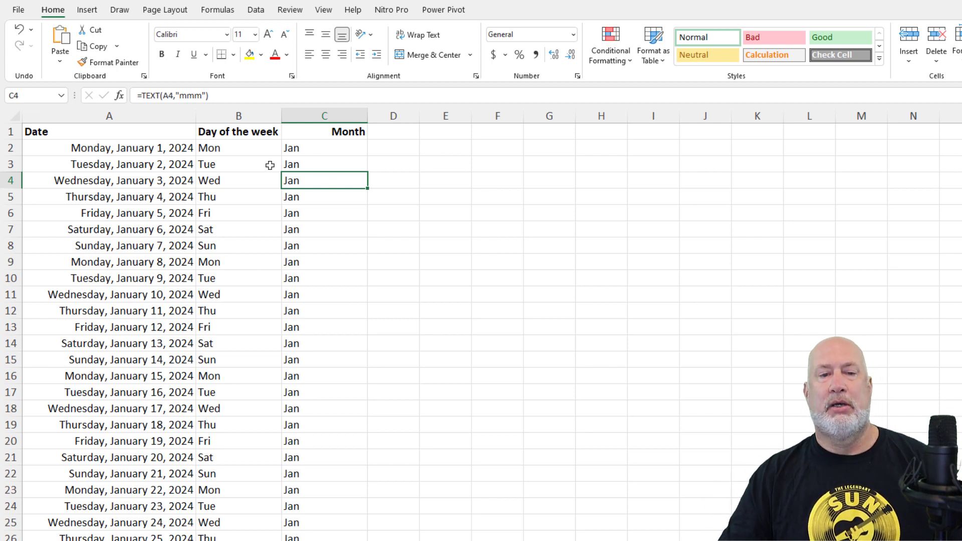
# Insert a PivotTable from the Date, Day of the week and Month data on a new worksheet
pyautogui.click(250, 167)
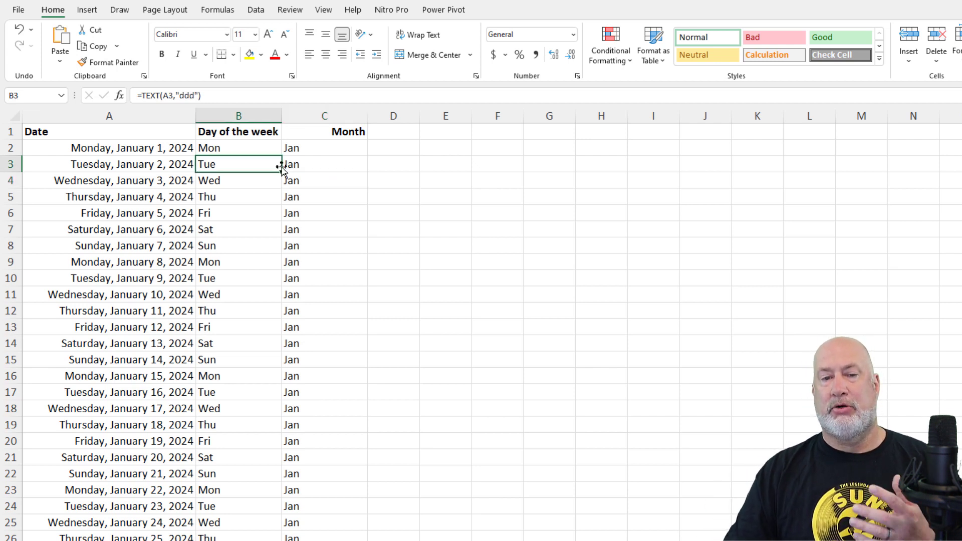
pyautogui.click(303, 161)
pyautogui.click(486, 160)
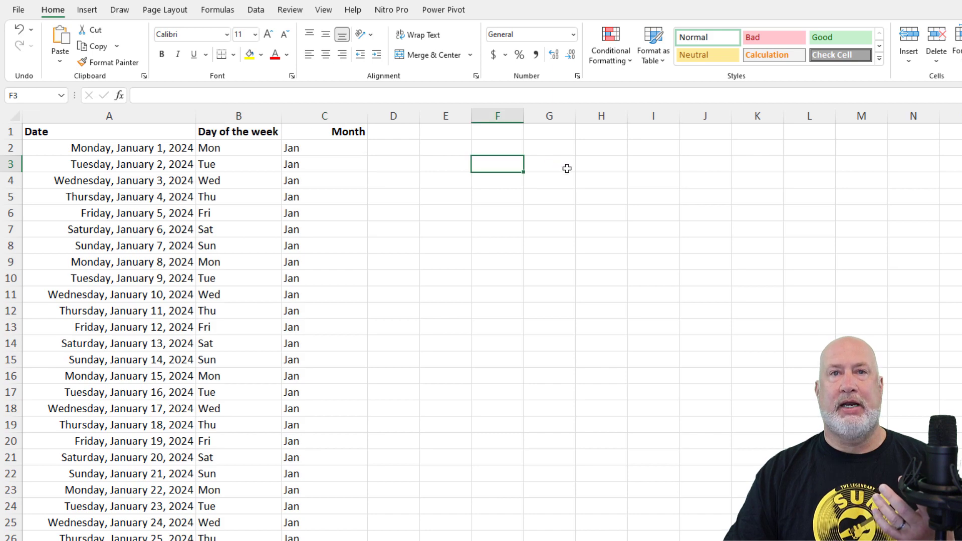
pyautogui.click(566, 168)
pyautogui.click(658, 177)
pyautogui.click(306, 198)
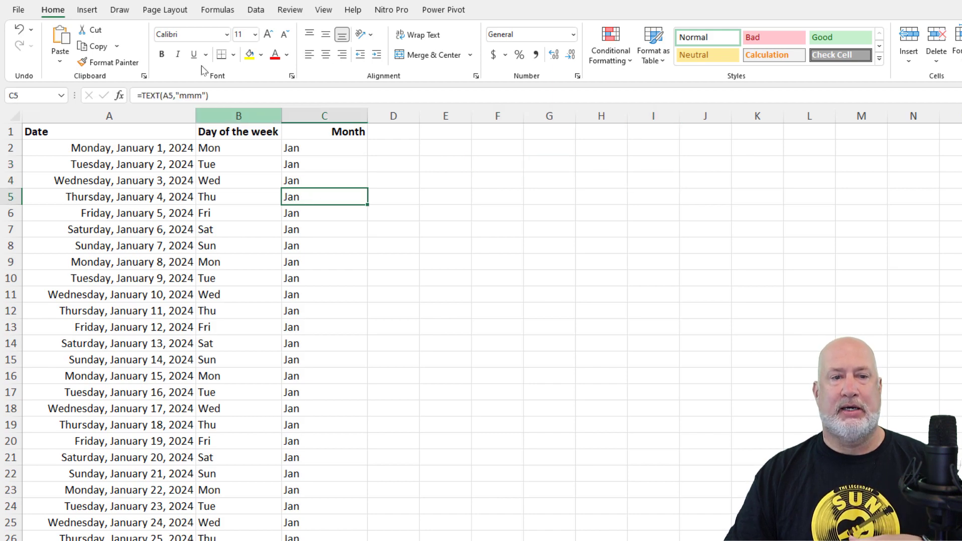
pyautogui.click(90, 11)
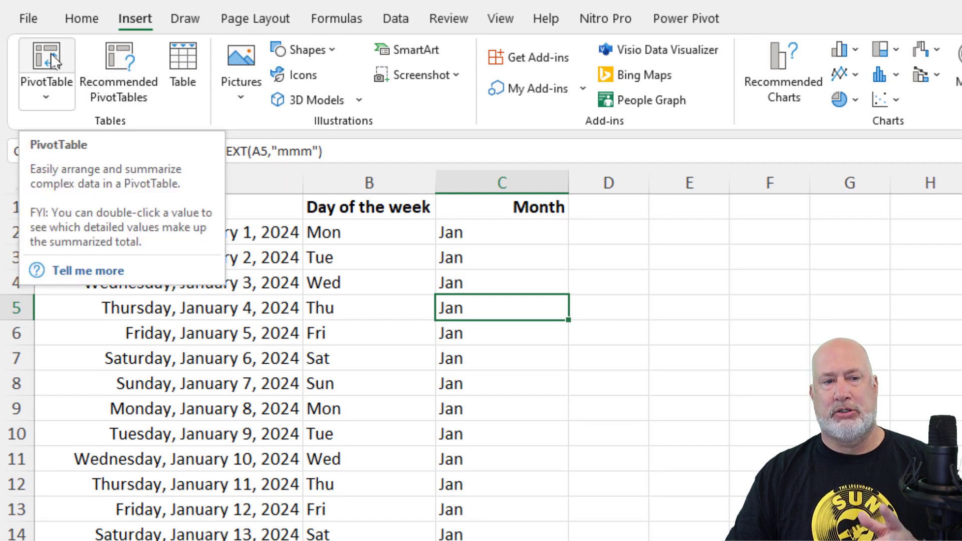
pyautogui.click(51, 53)
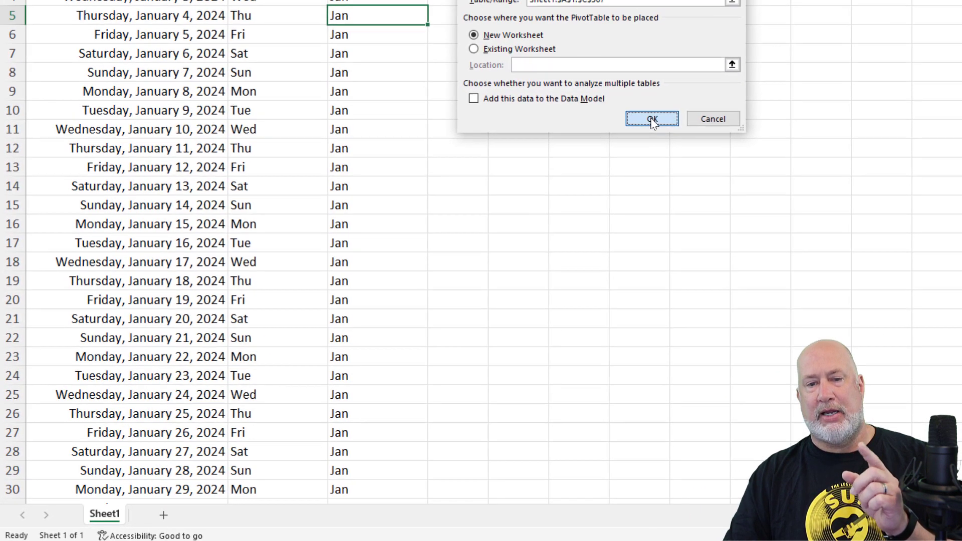
pyautogui.click(761, 48)
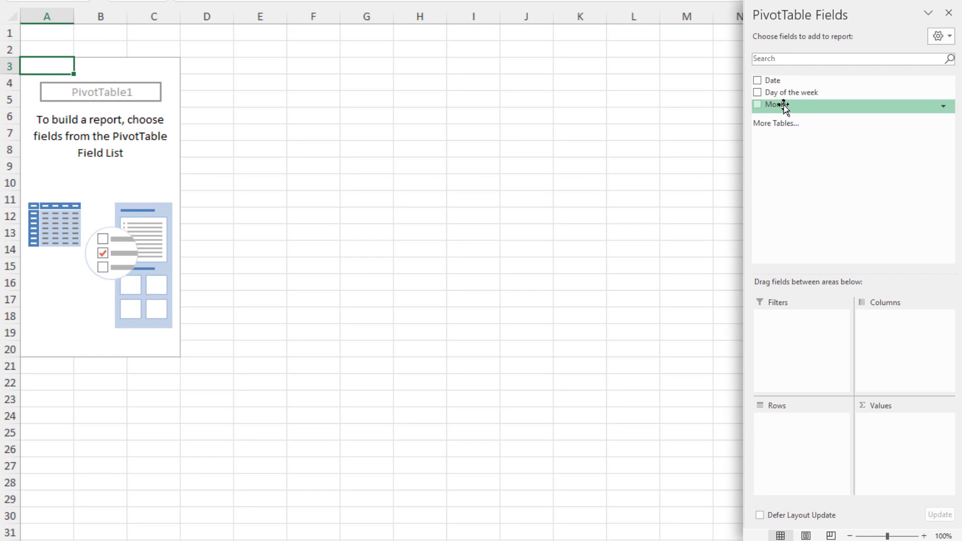
# Put Month in Rows, Day of the week in Columns and Values as a count, then narrow column B
pyautogui.moveTo(784, 106); pyautogui.dragTo(797, 438)
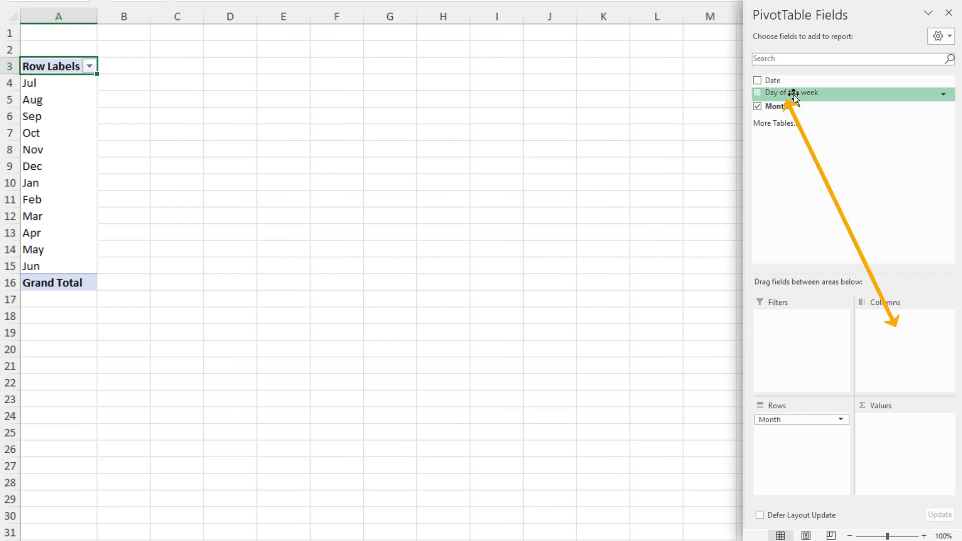
pyautogui.moveTo(794, 97); pyautogui.dragTo(895, 341)
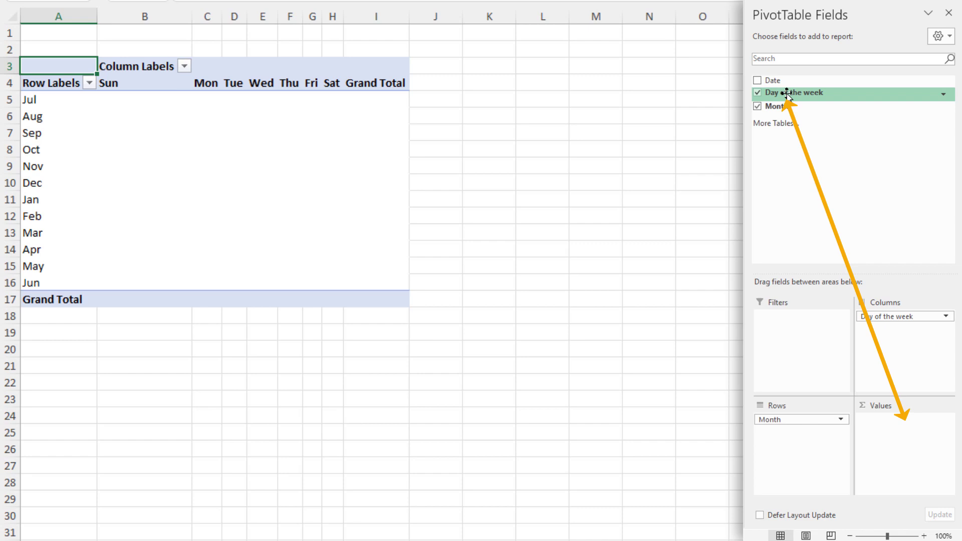
pyautogui.moveTo(787, 93); pyautogui.dragTo(907, 440)
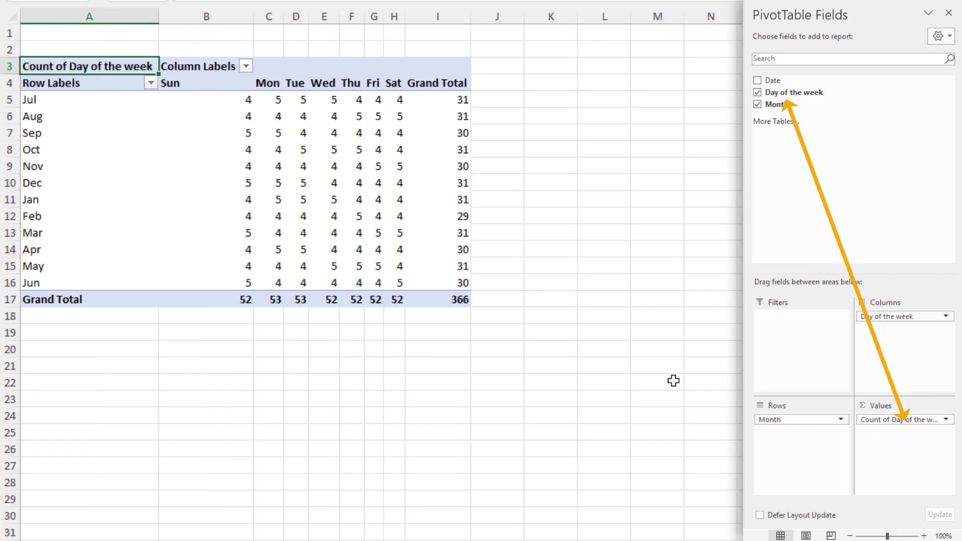
pyautogui.click(44, 100)
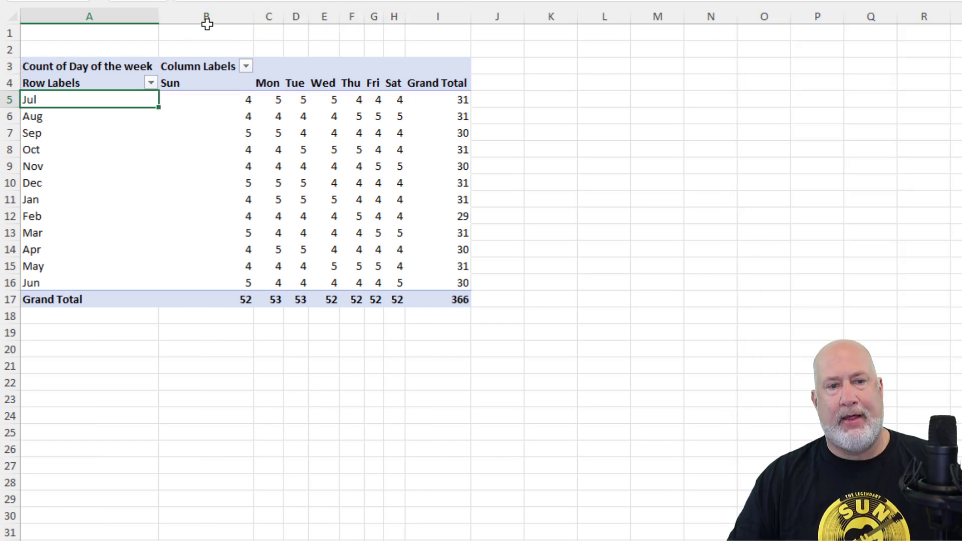
pyautogui.moveTo(253, 19); pyautogui.dragTo(219, 22)
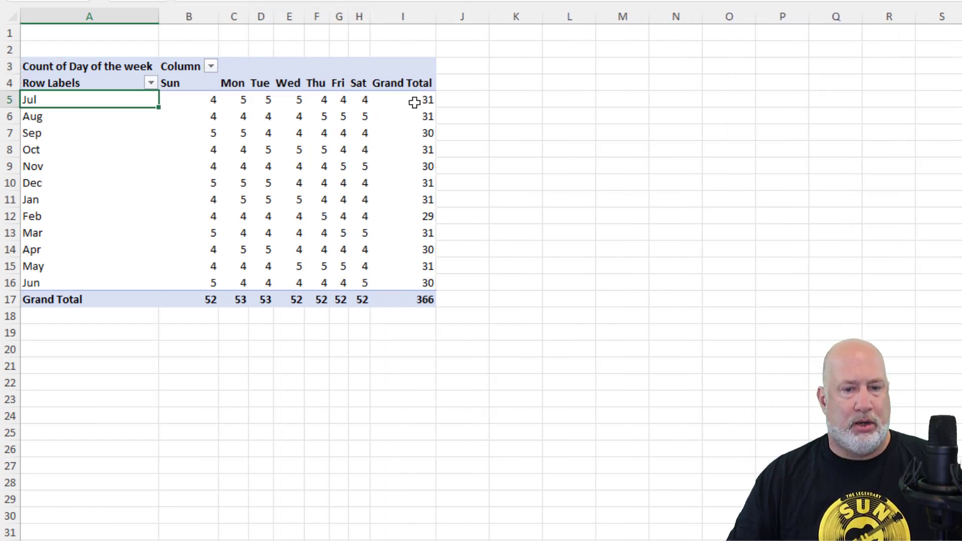
# Show the sort and filter options for the pivot's Month row labels
pyautogui.click(423, 314)
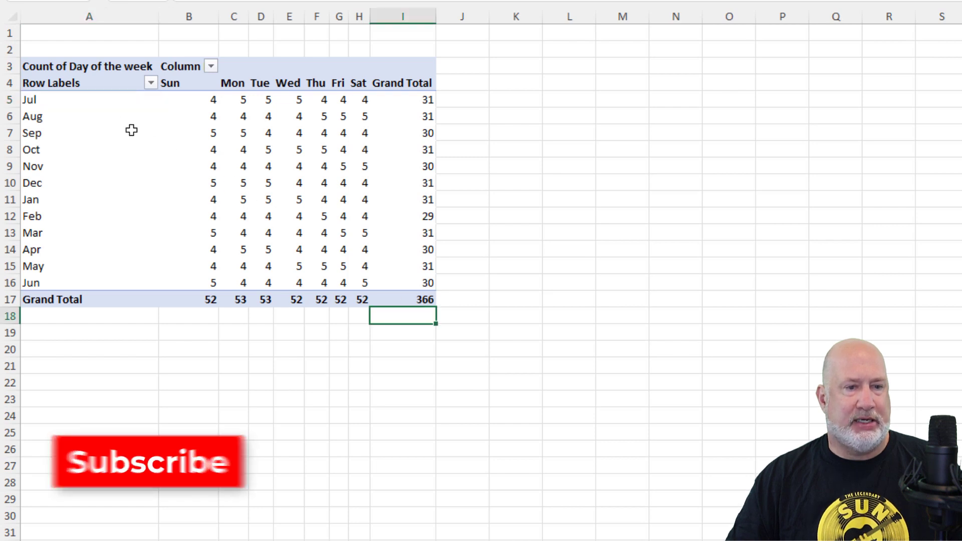
pyautogui.click(73, 103)
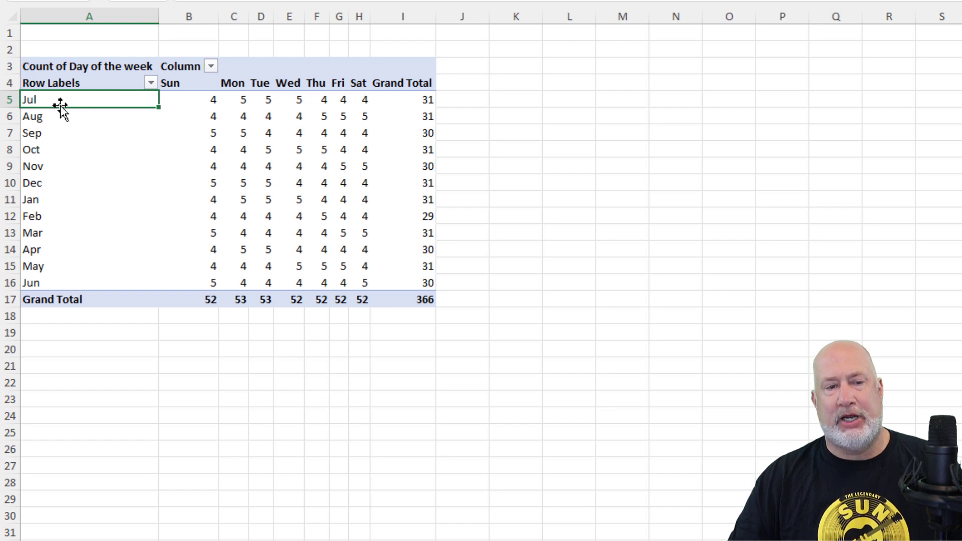
pyautogui.click(150, 82)
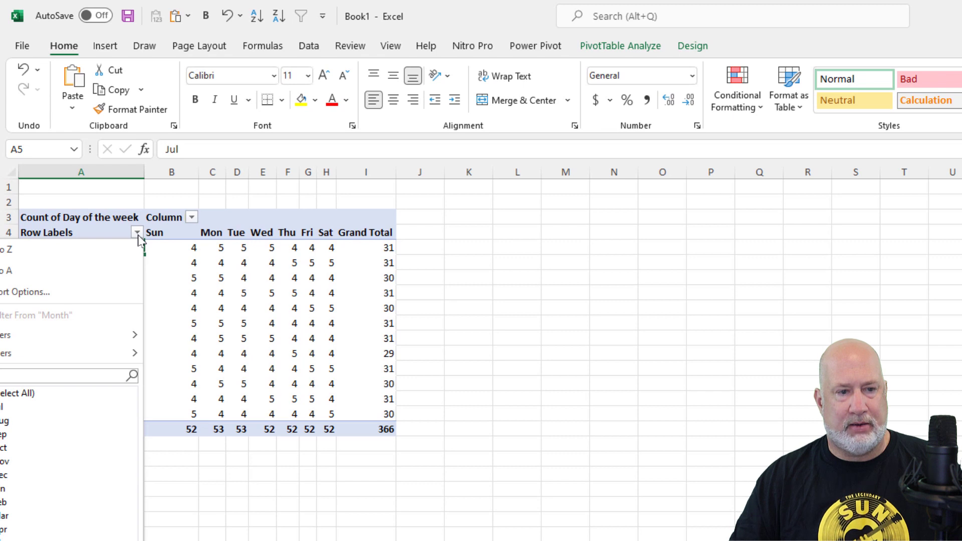
# Sort Month ascending with AutoSort off, using the Jan, Feb, Mar… custom list order
pyautogui.click(99, 298)
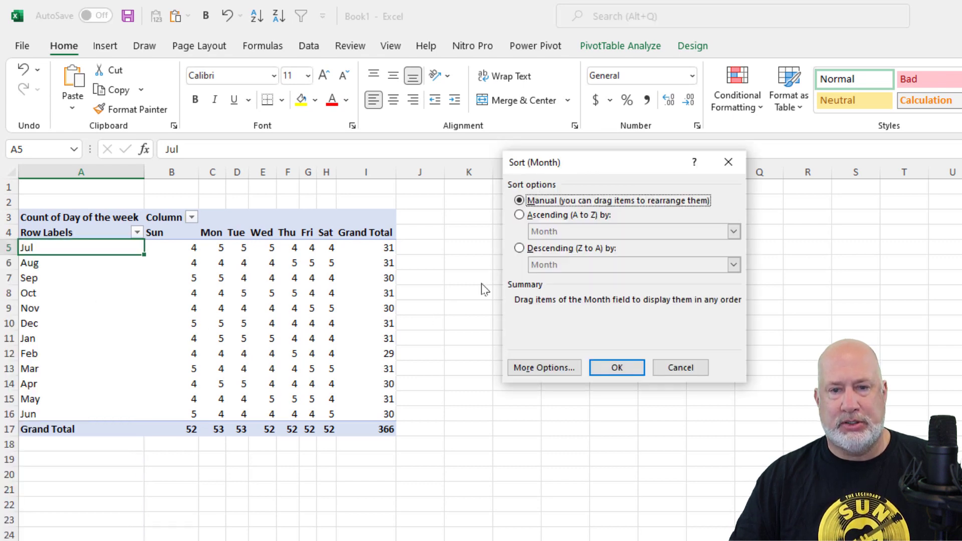
pyautogui.click(533, 214)
pyautogui.click(718, 231)
pyautogui.click(558, 368)
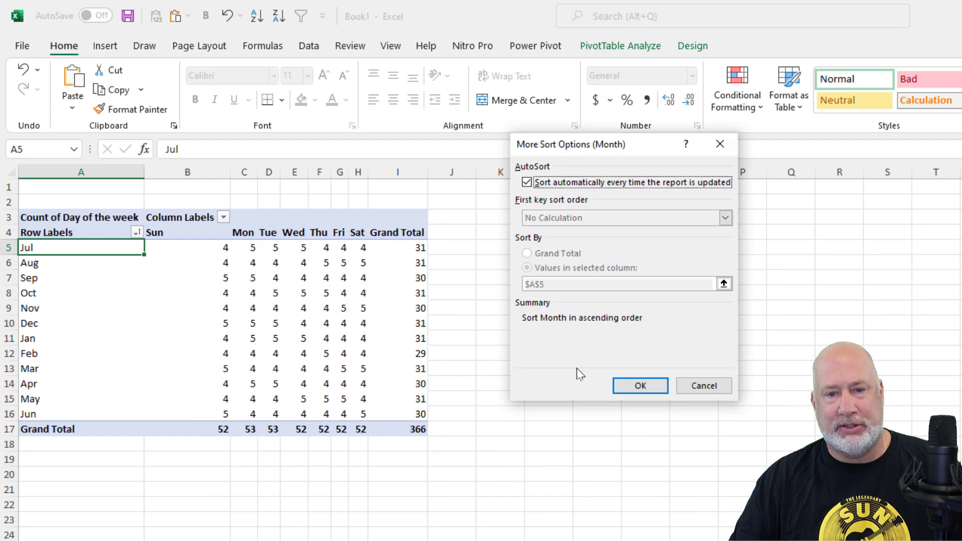
pyautogui.click(526, 183)
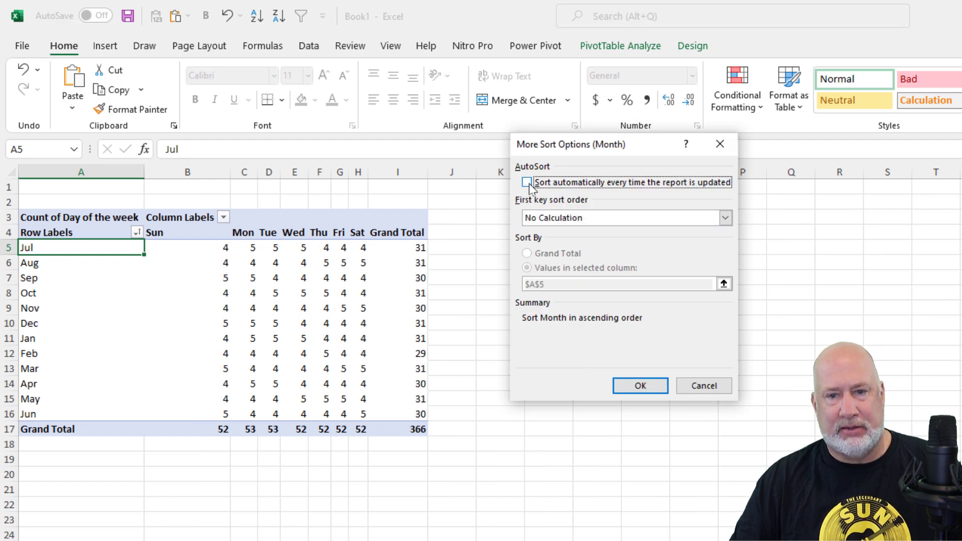
pyautogui.click(557, 224)
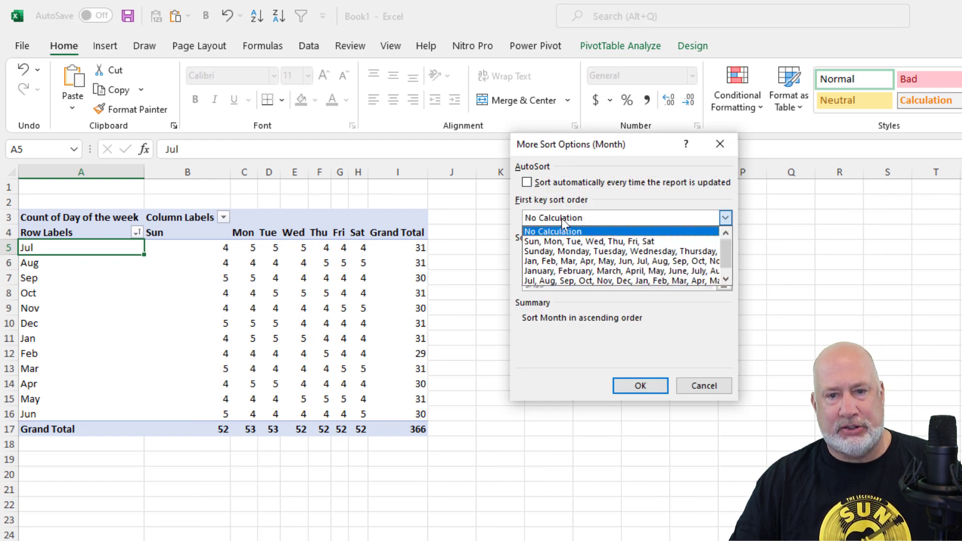
pyautogui.click(559, 228)
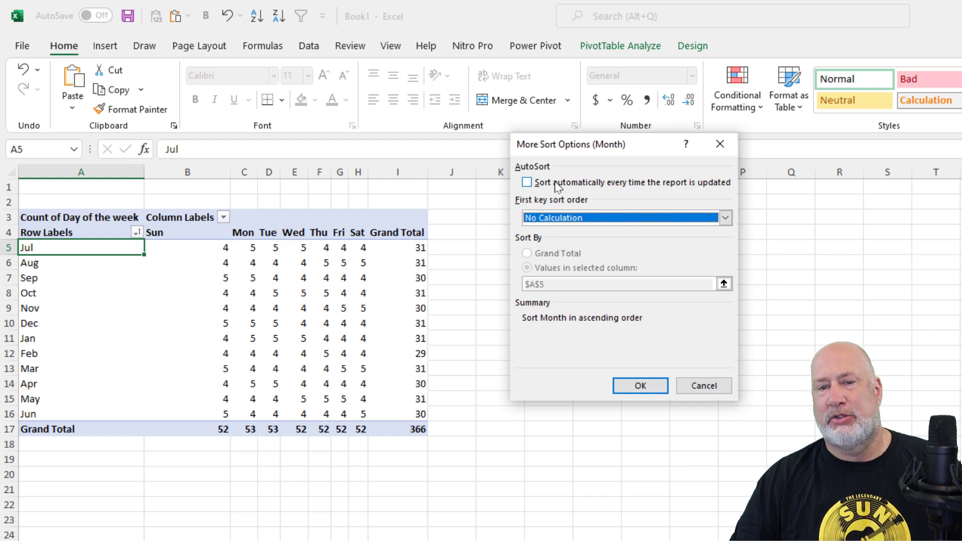
pyautogui.click(565, 218)
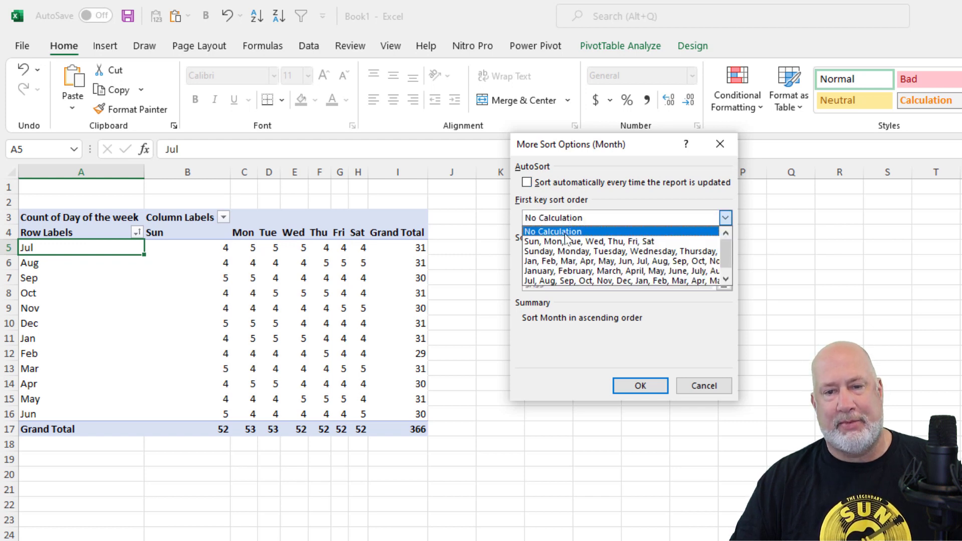
pyautogui.click(573, 262)
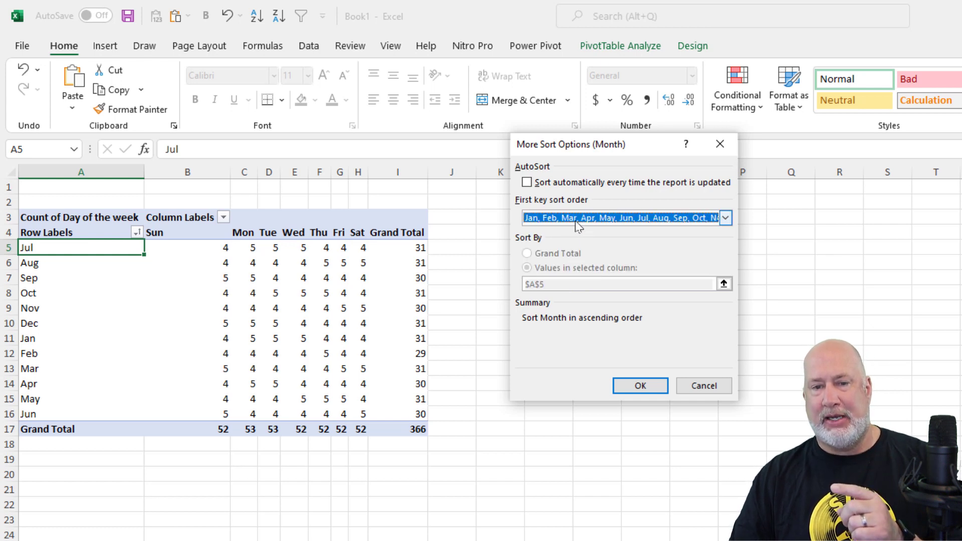
pyautogui.click(644, 386)
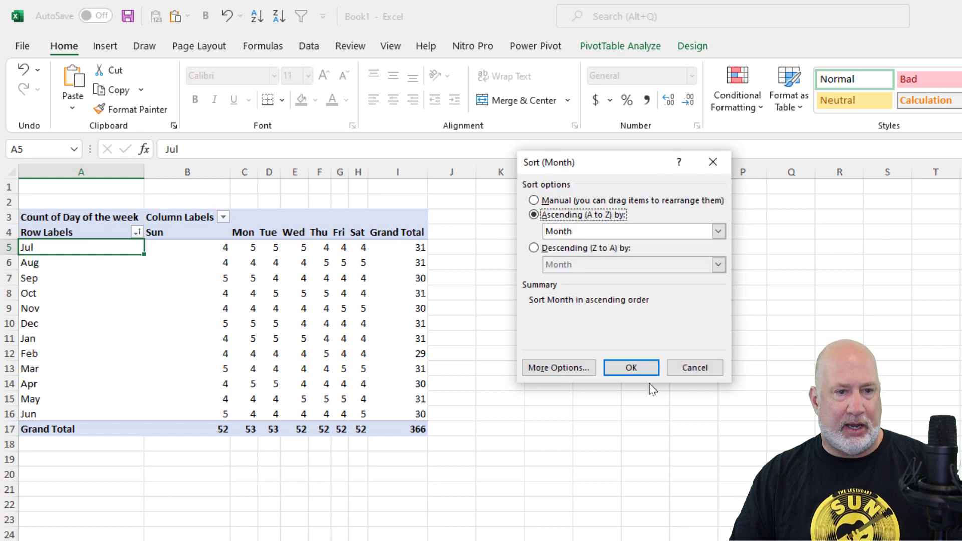
pyautogui.click(649, 371)
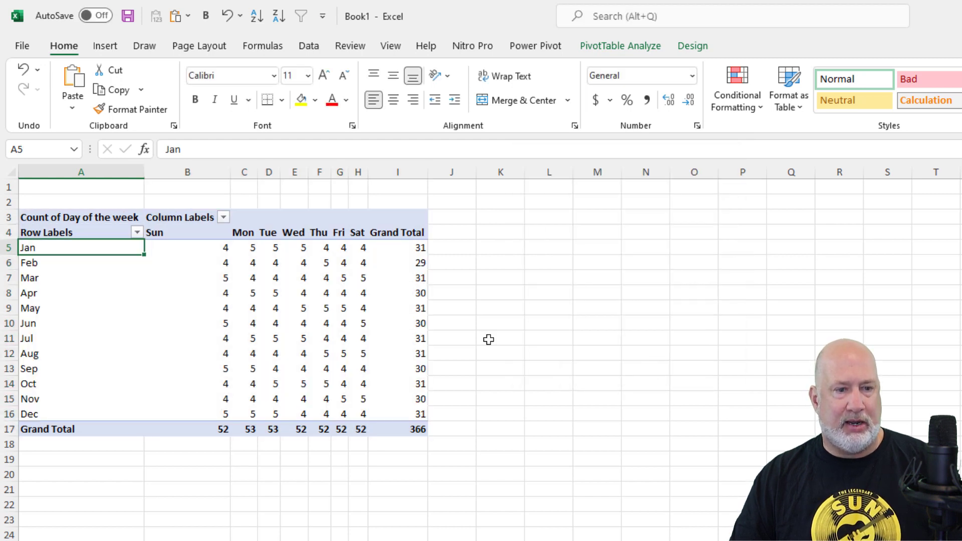
# Widen pivot columns B through I together to one equal, wider width
pyautogui.moveTo(278, 254)
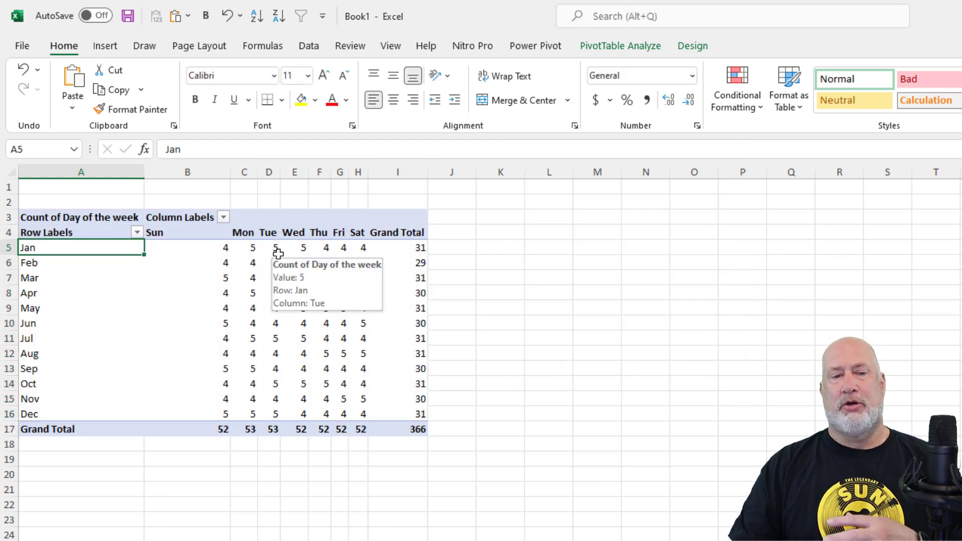
pyautogui.moveTo(230, 172); pyautogui.dragTo(400, 172)
pyautogui.click(326, 287)
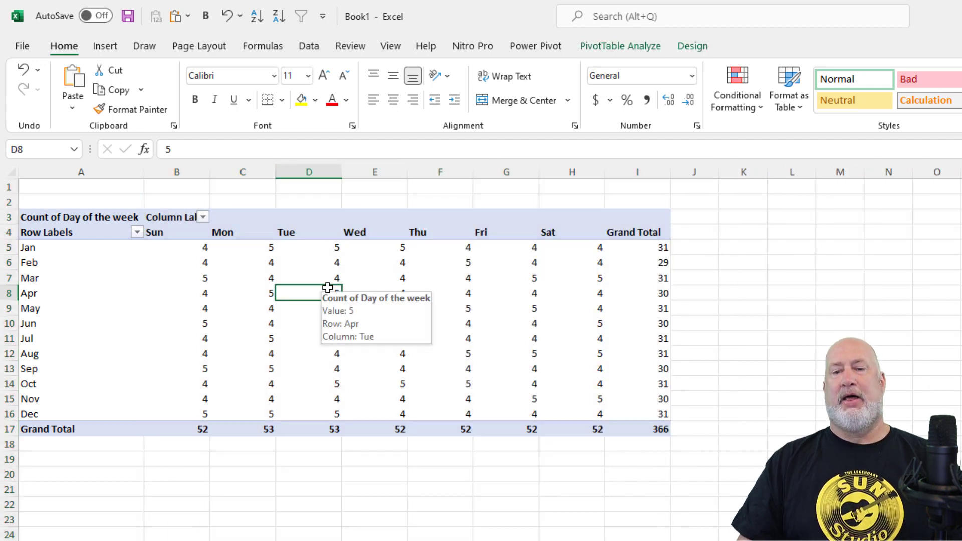